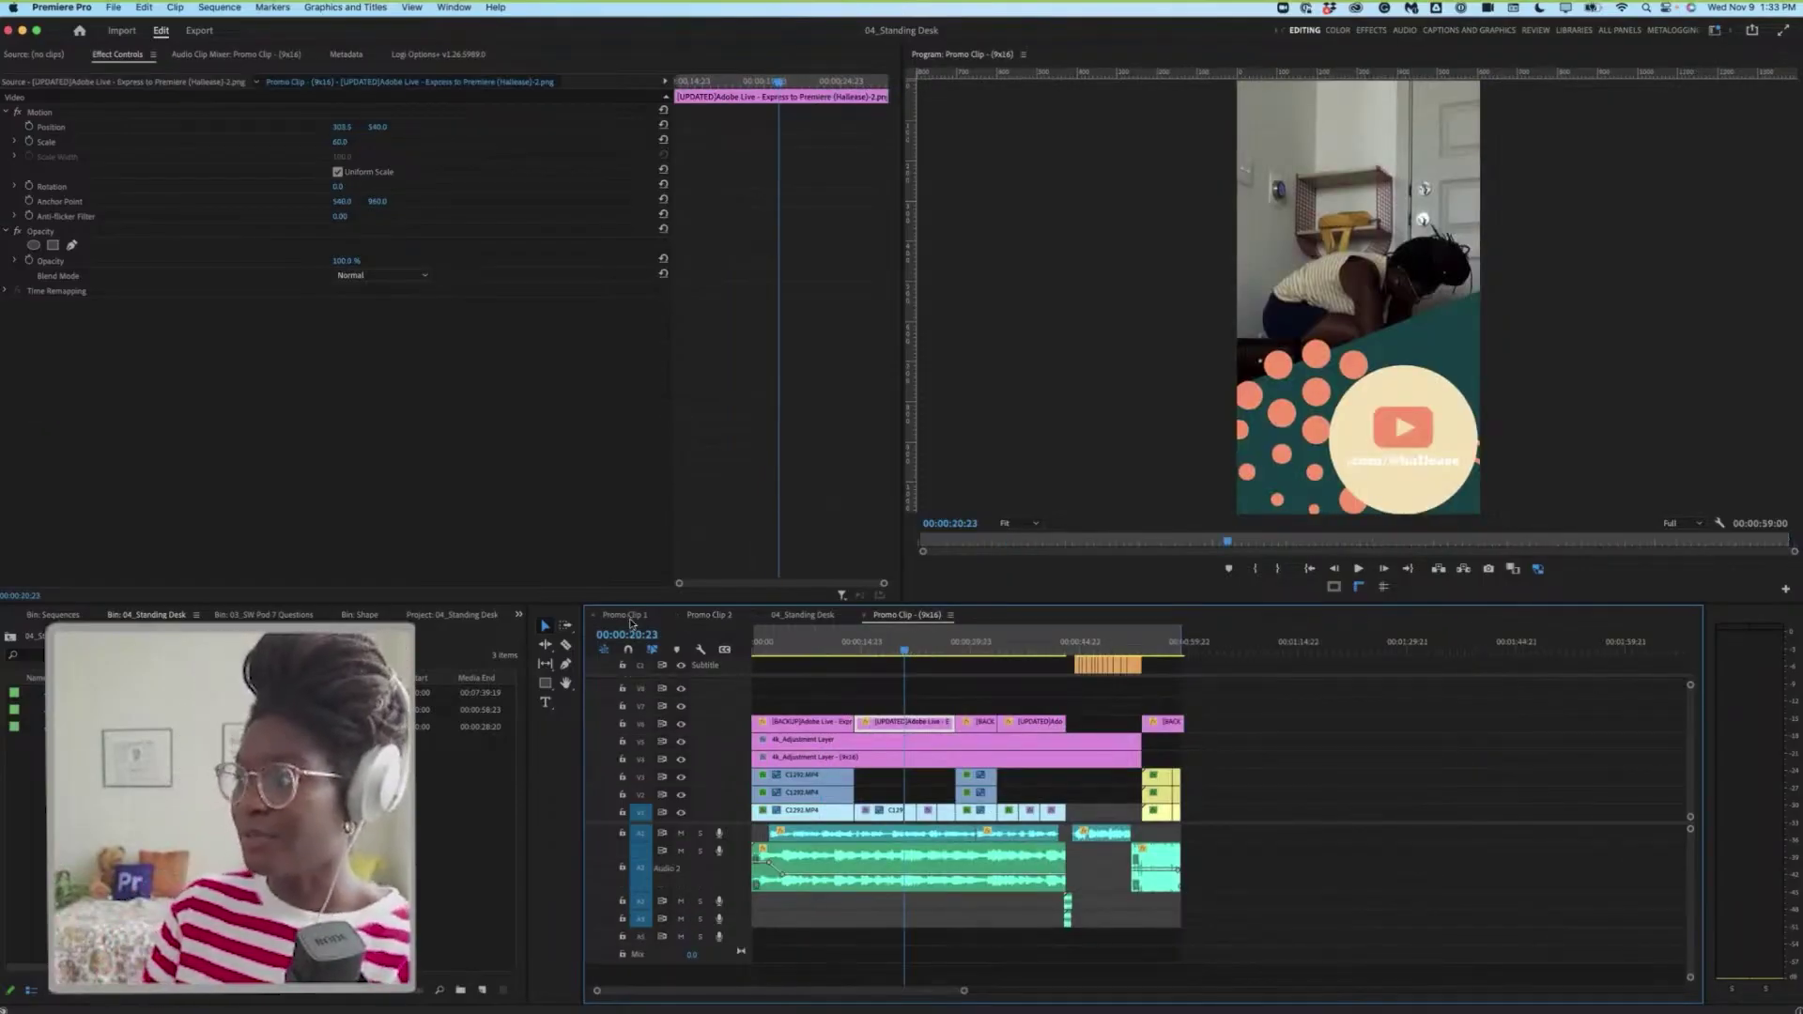
Show the Promo Clip 1 sequence in the timeline and deselect its clip
click(628, 615)
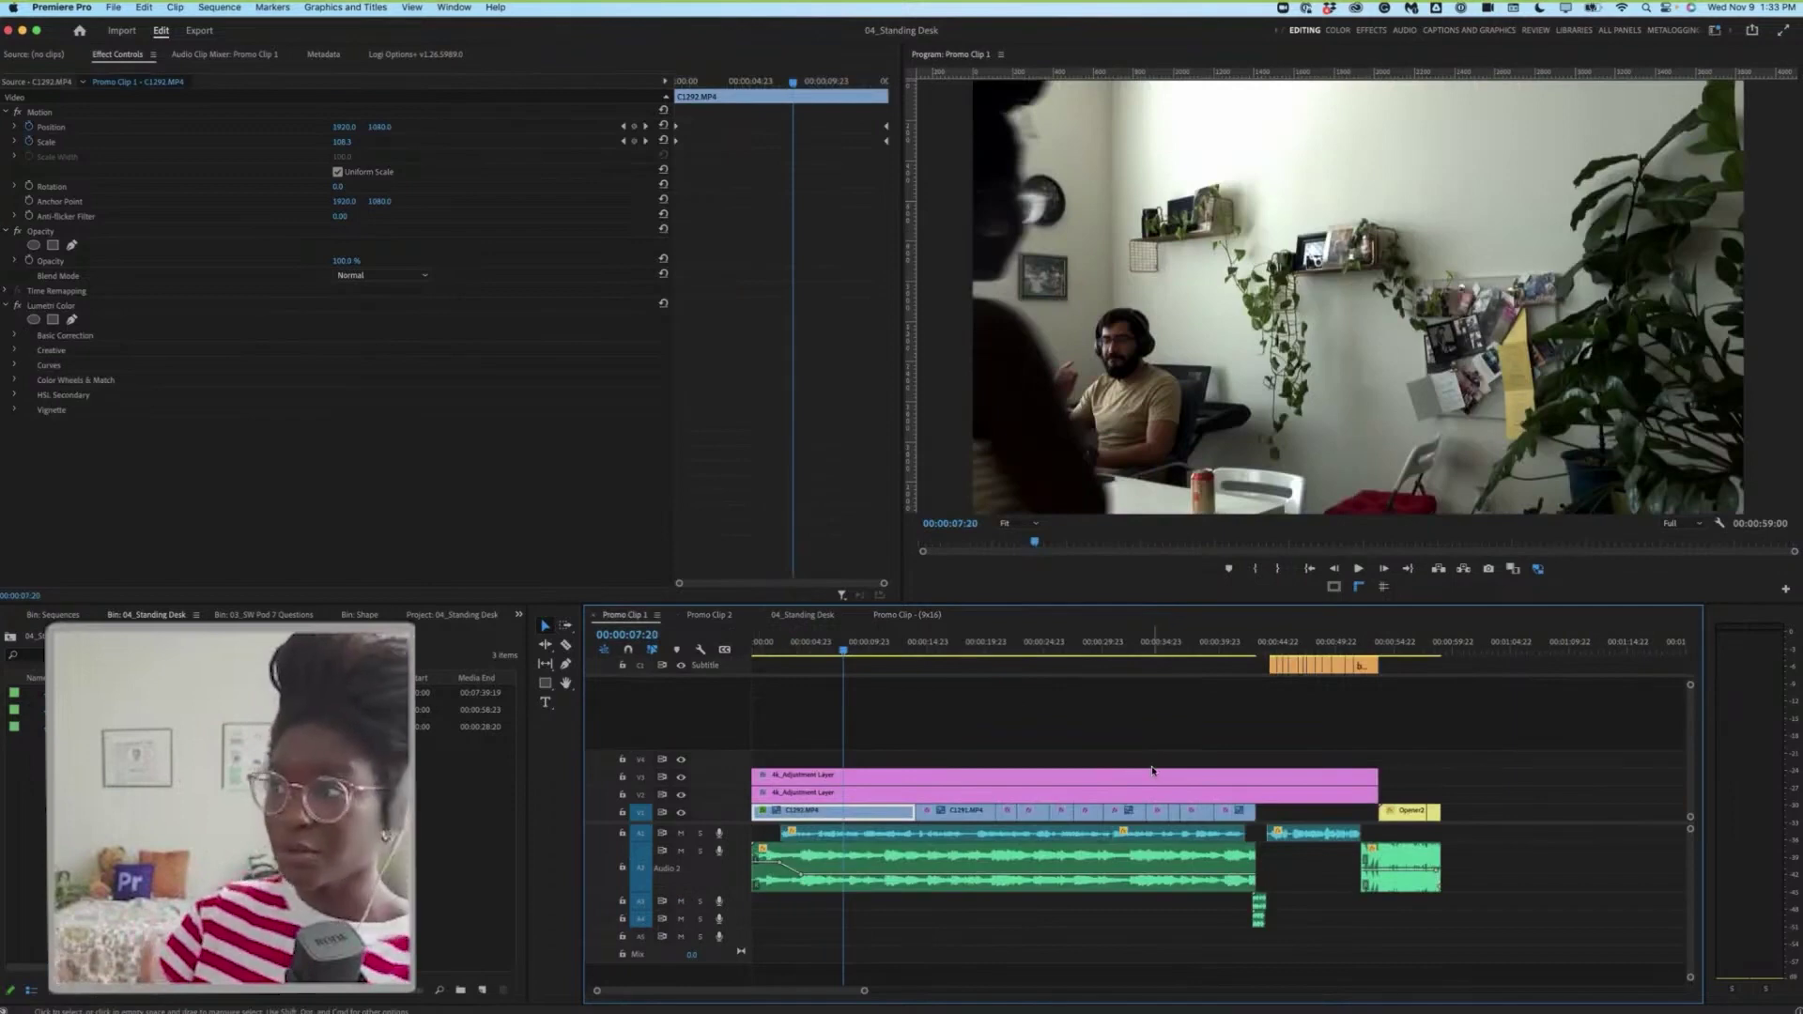
click(922, 616)
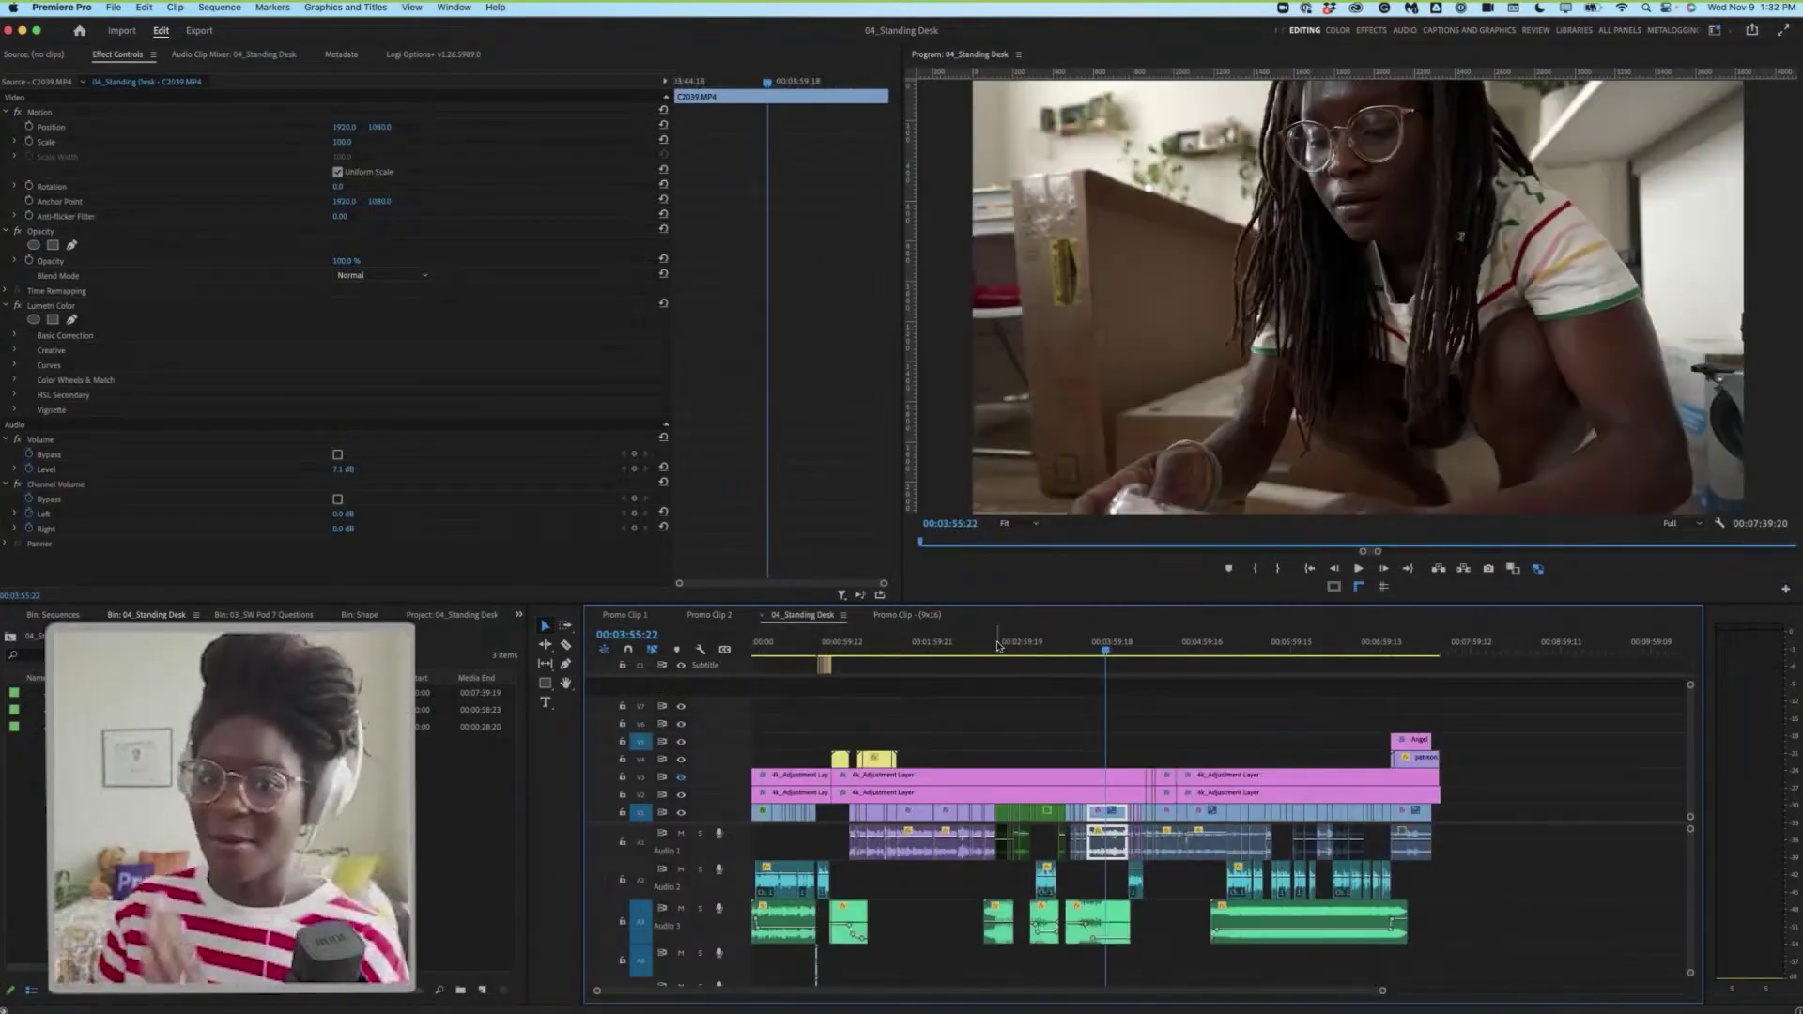
click(1162, 725)
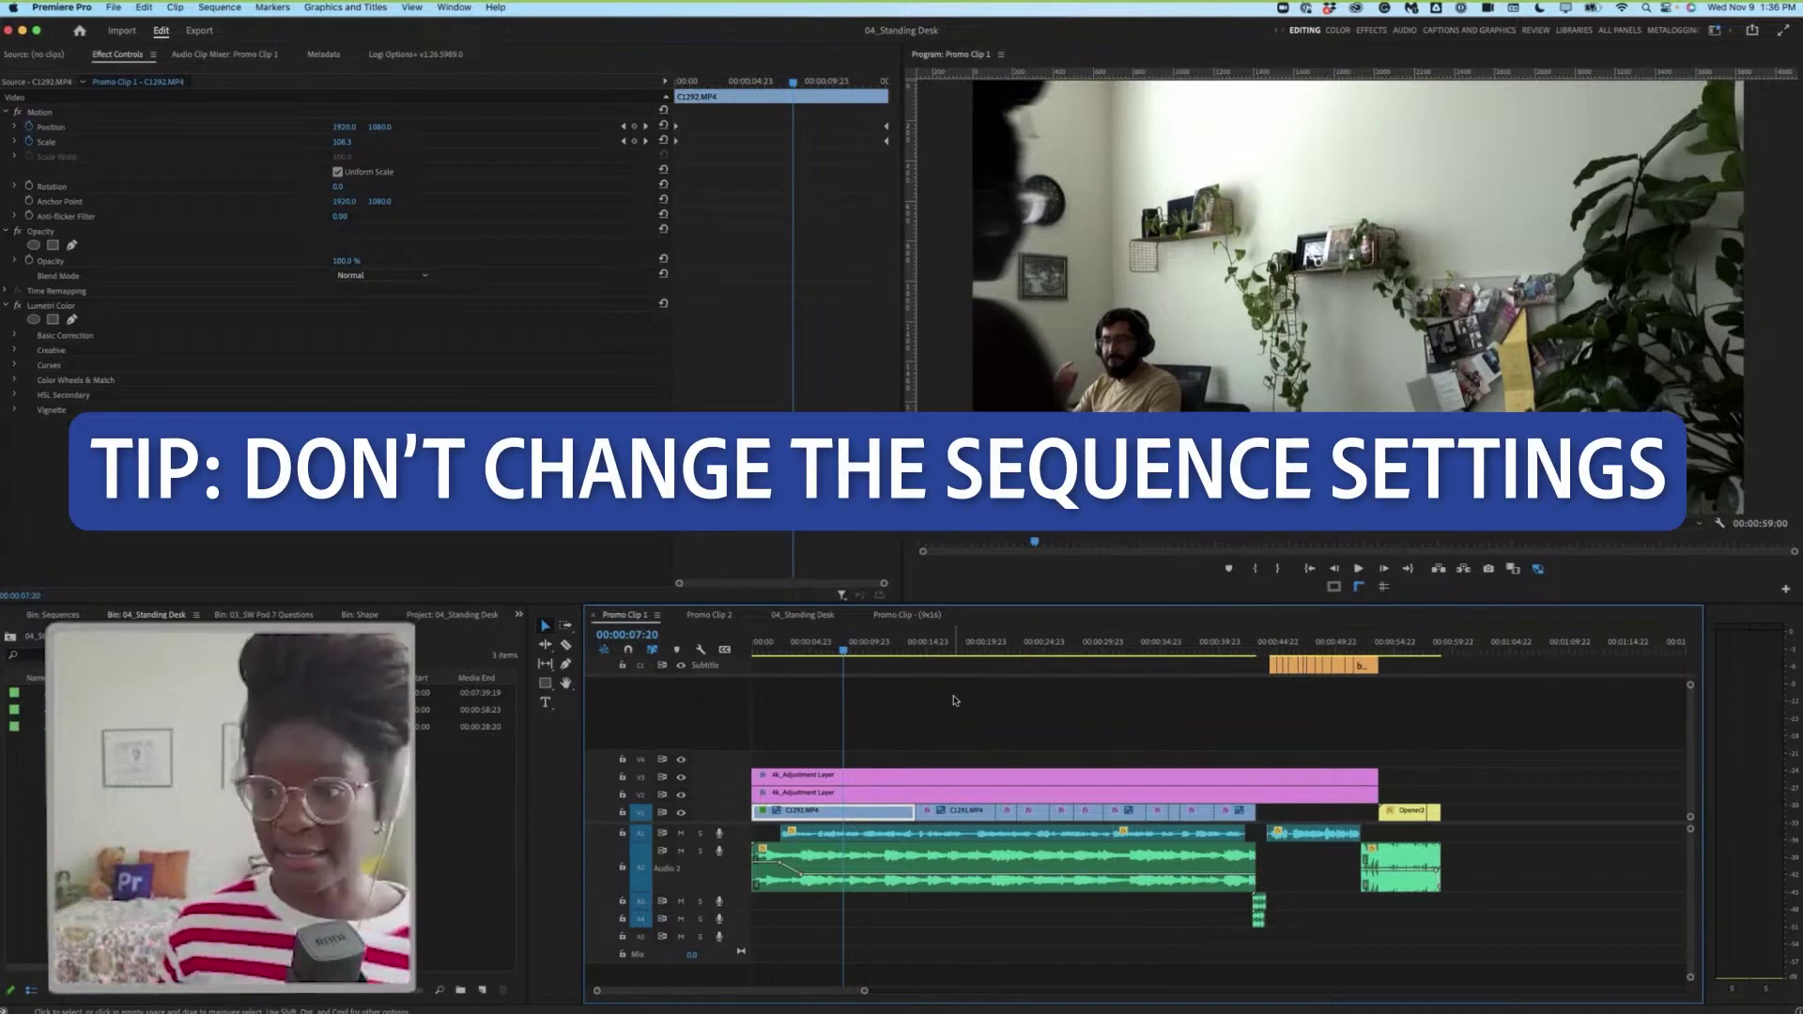
Select the Promo Clip 1 sequence in the Project bin and open its context menu
click(954, 699)
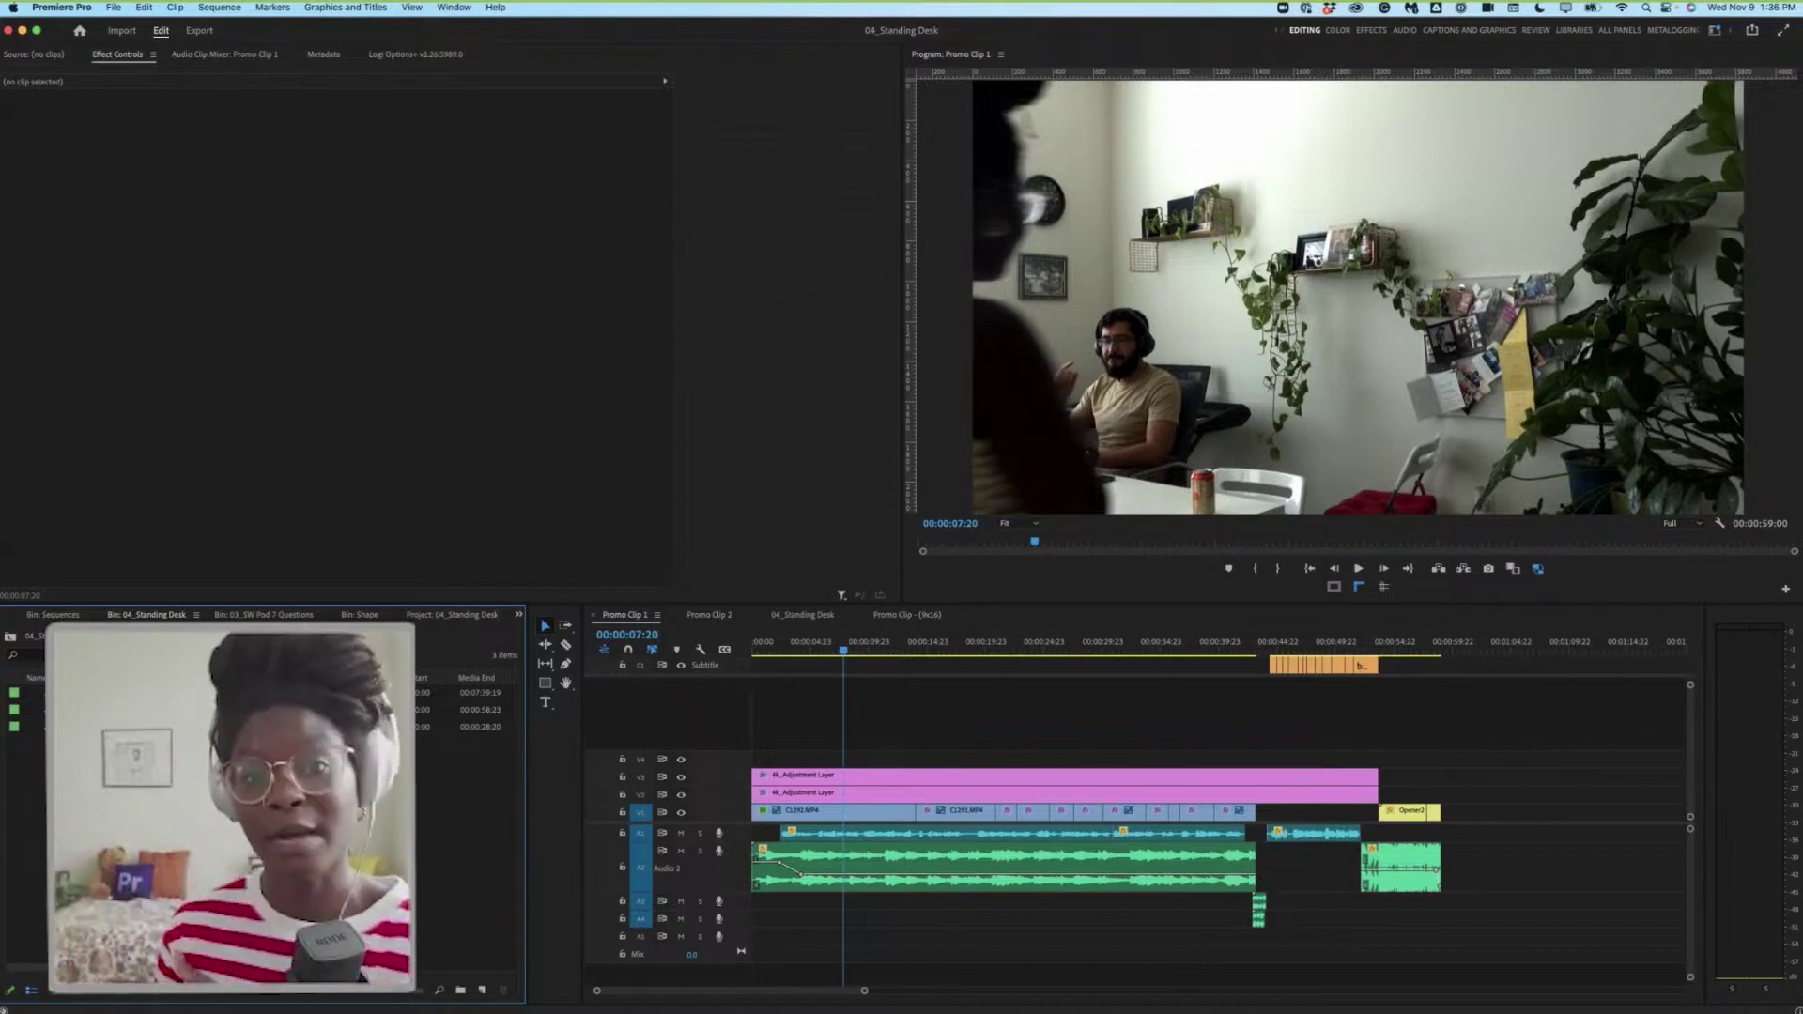
click(51, 712)
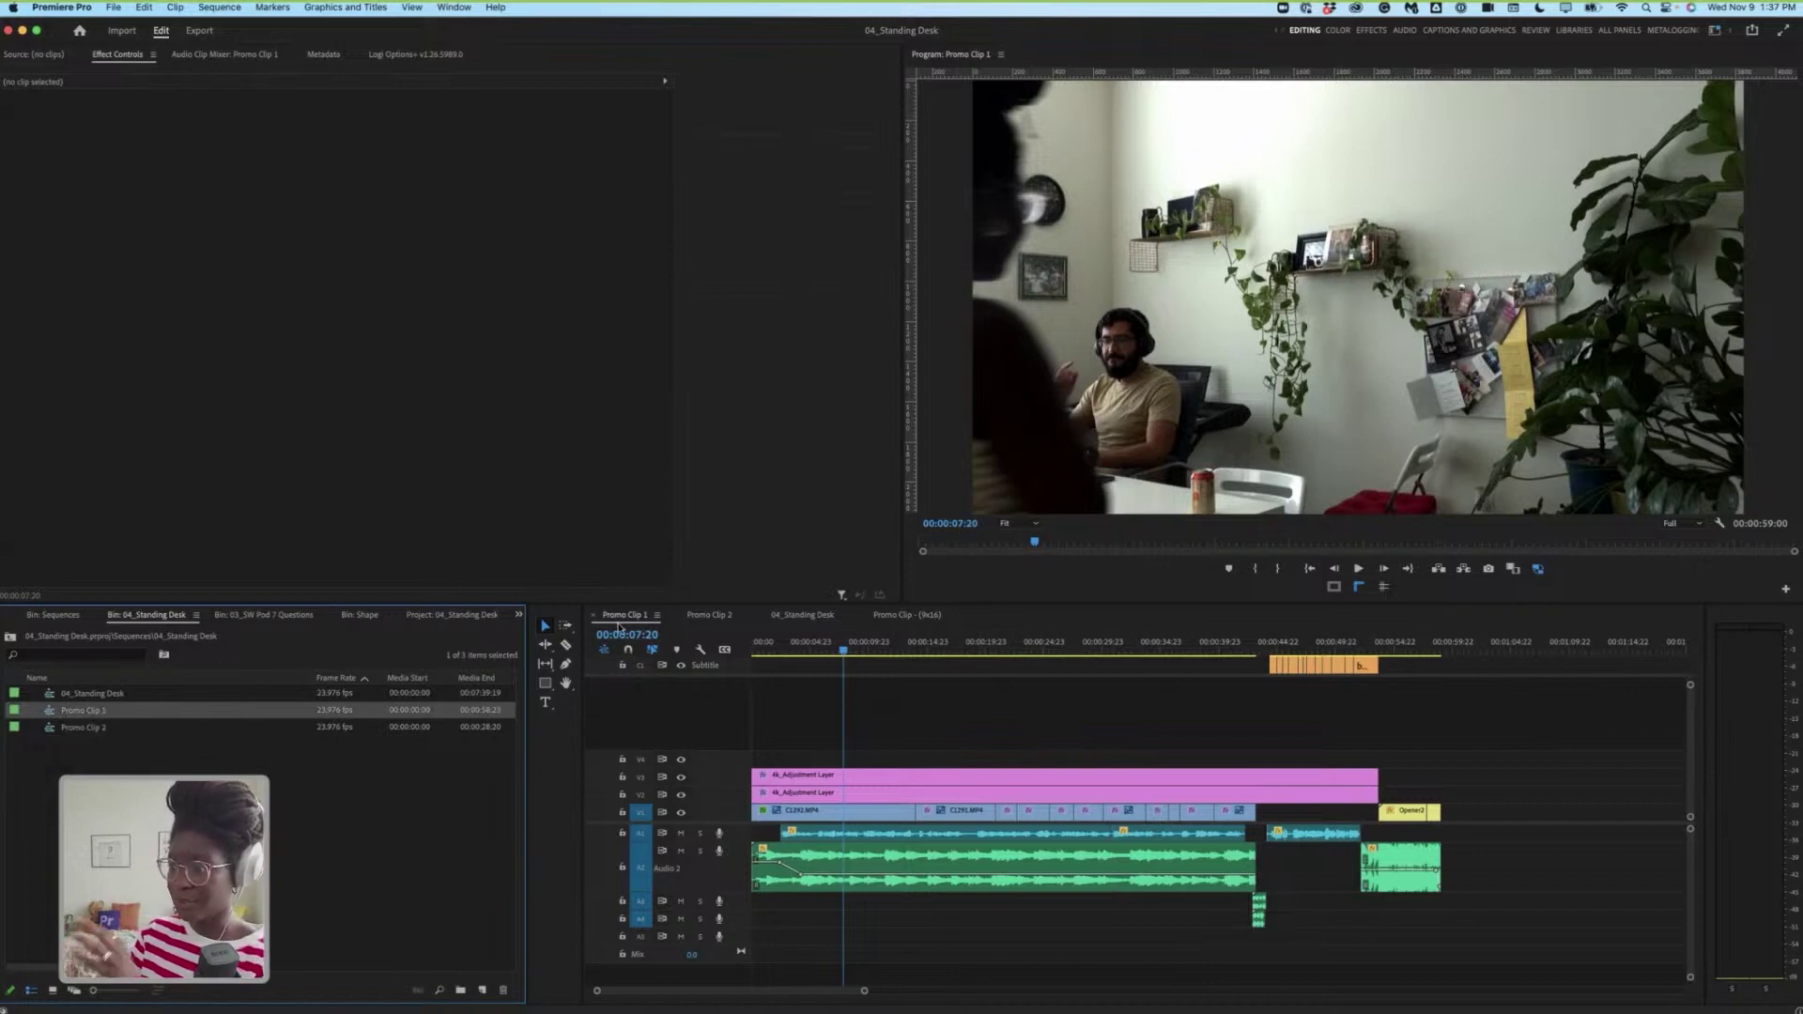
right_click(54, 717)
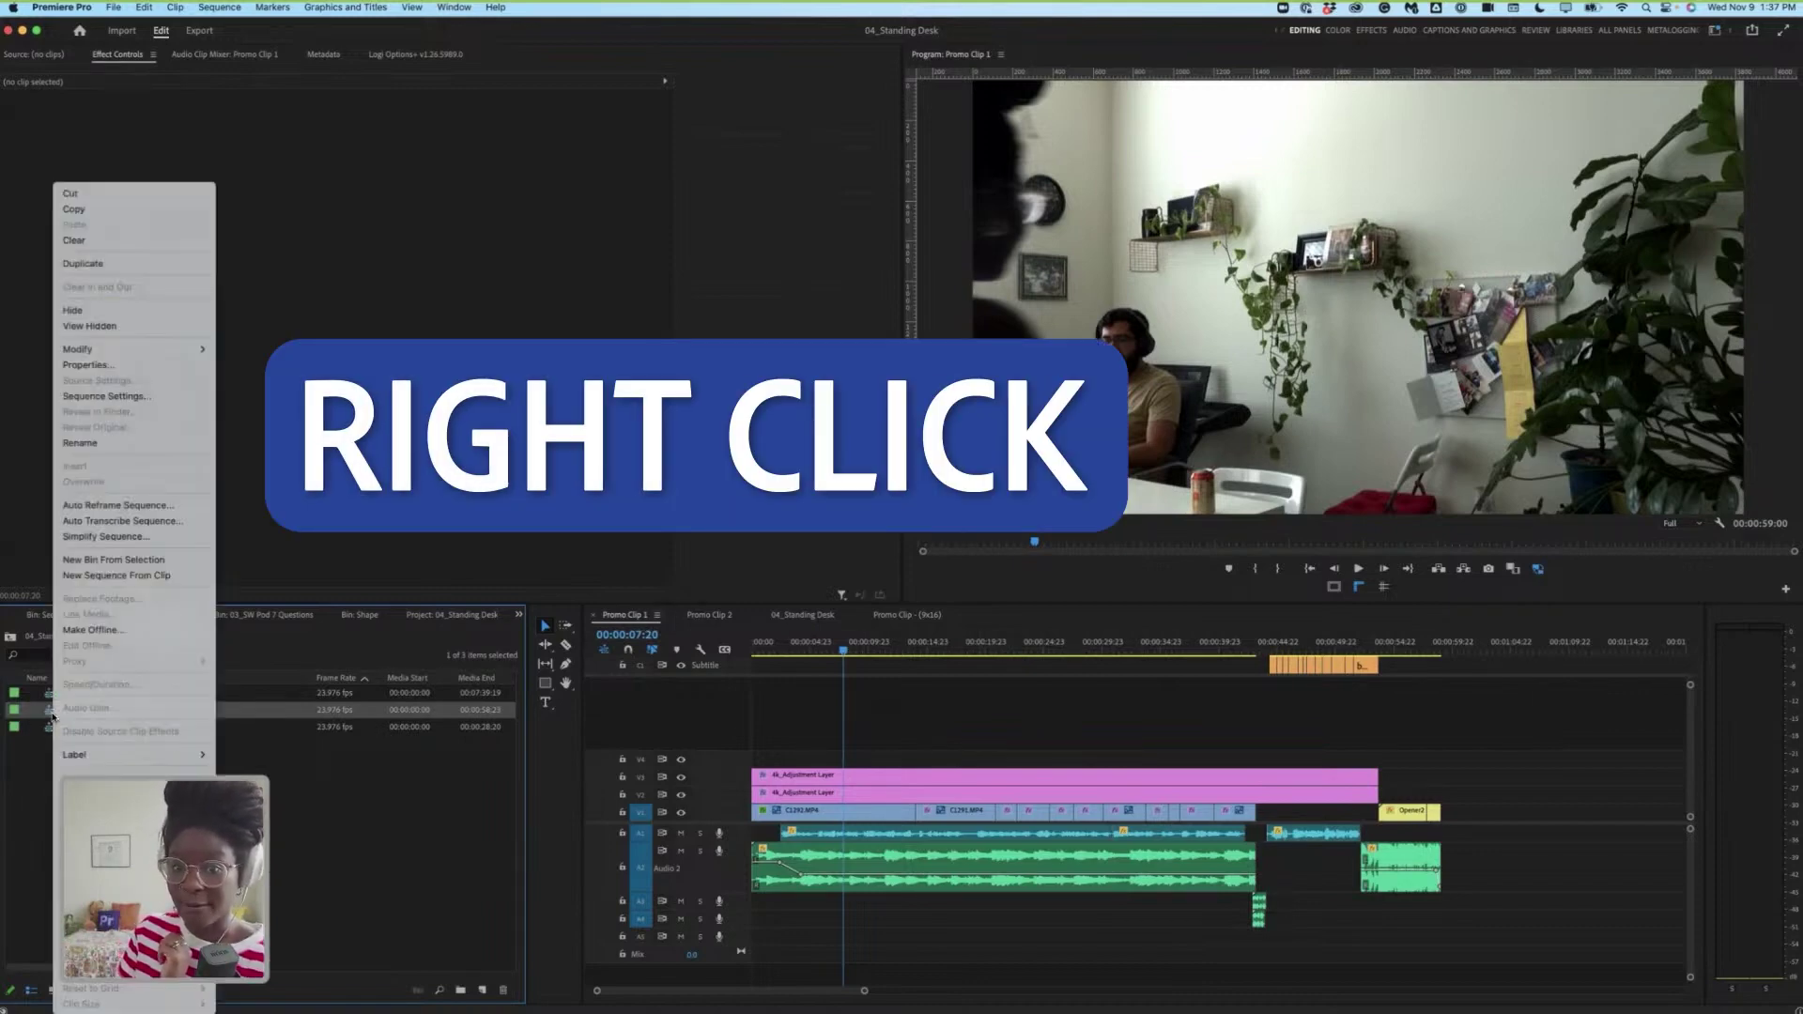
Start Auto Reframe Sequence for Promo Clip 1 with a Vertical 9:16 target aspect ratio
click(169, 504)
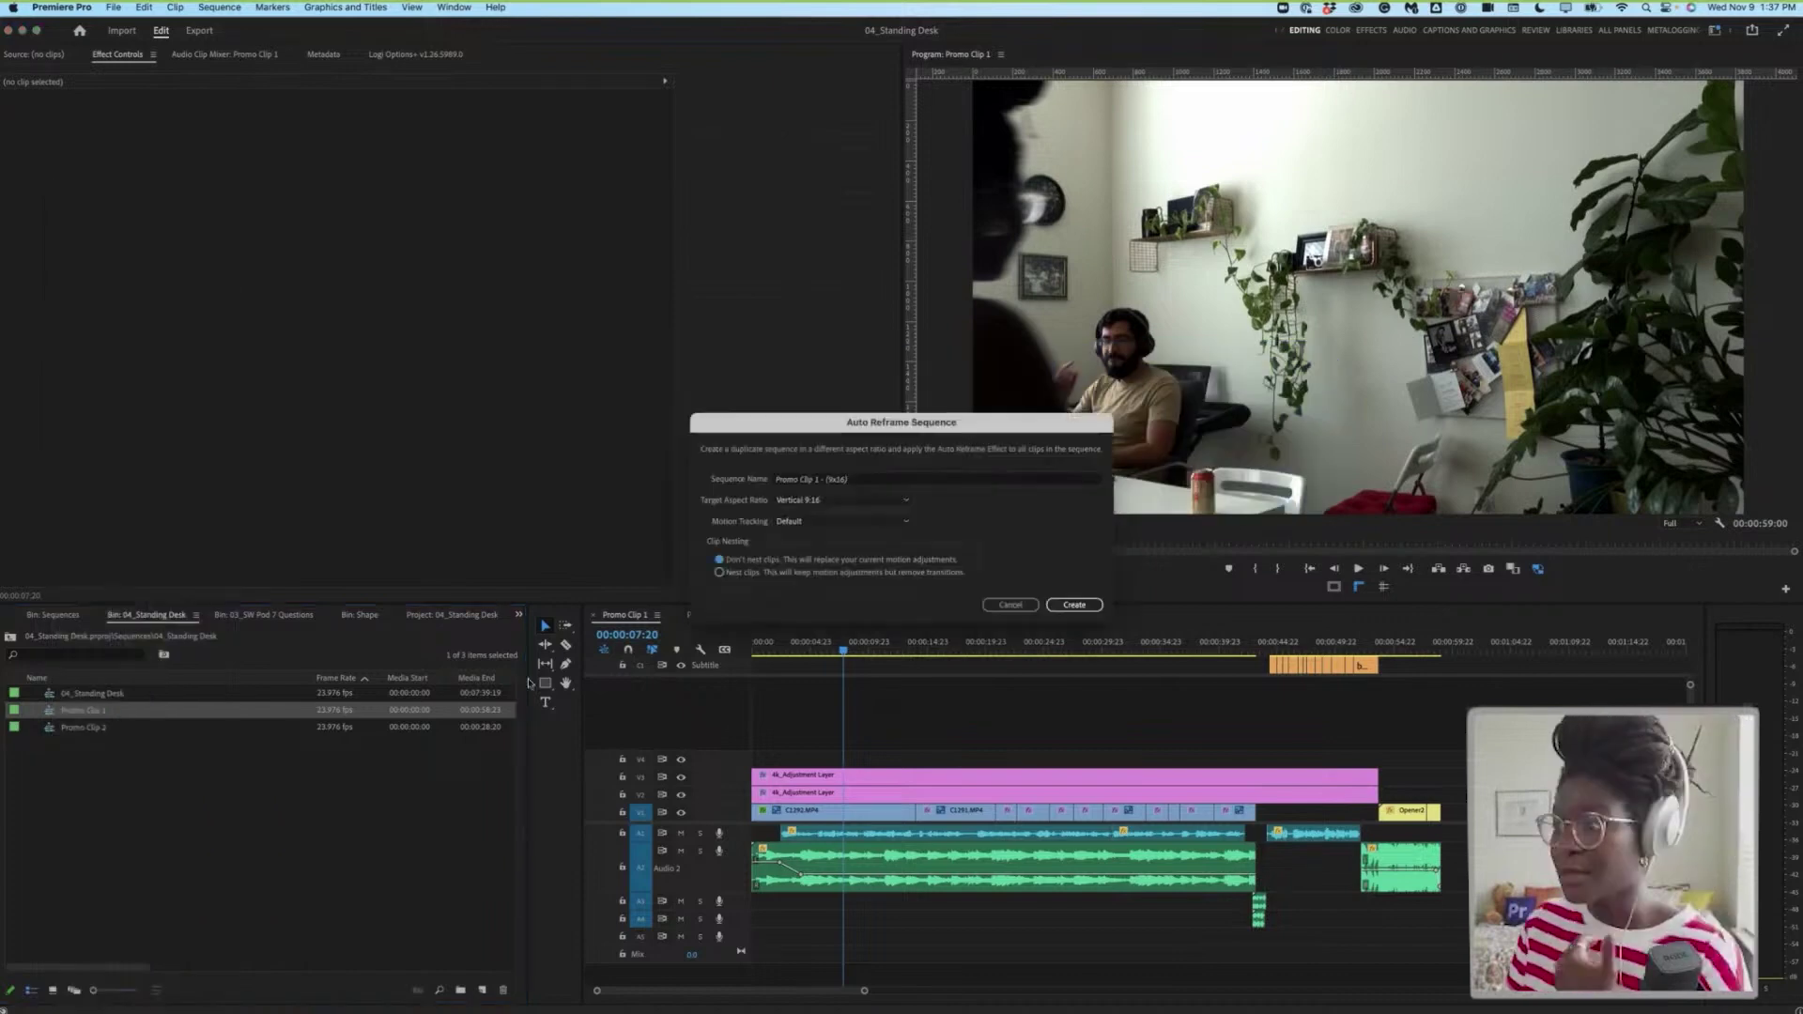
click(852, 502)
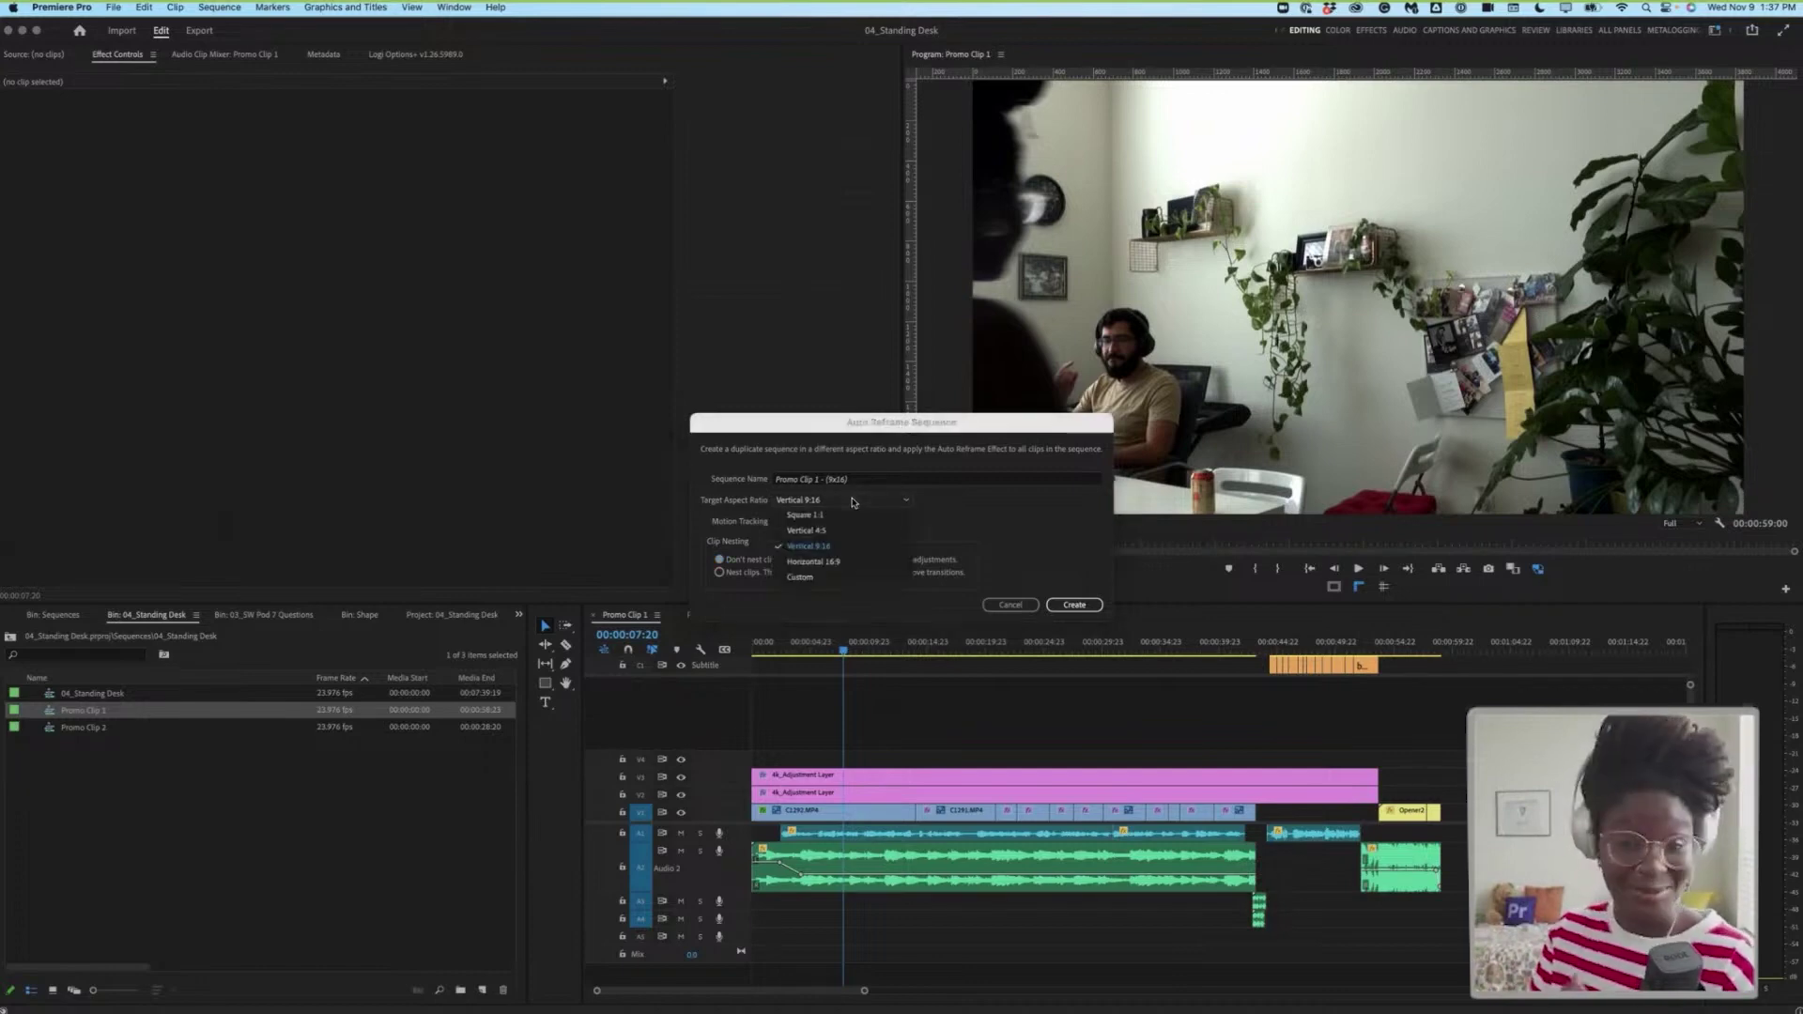
click(840, 548)
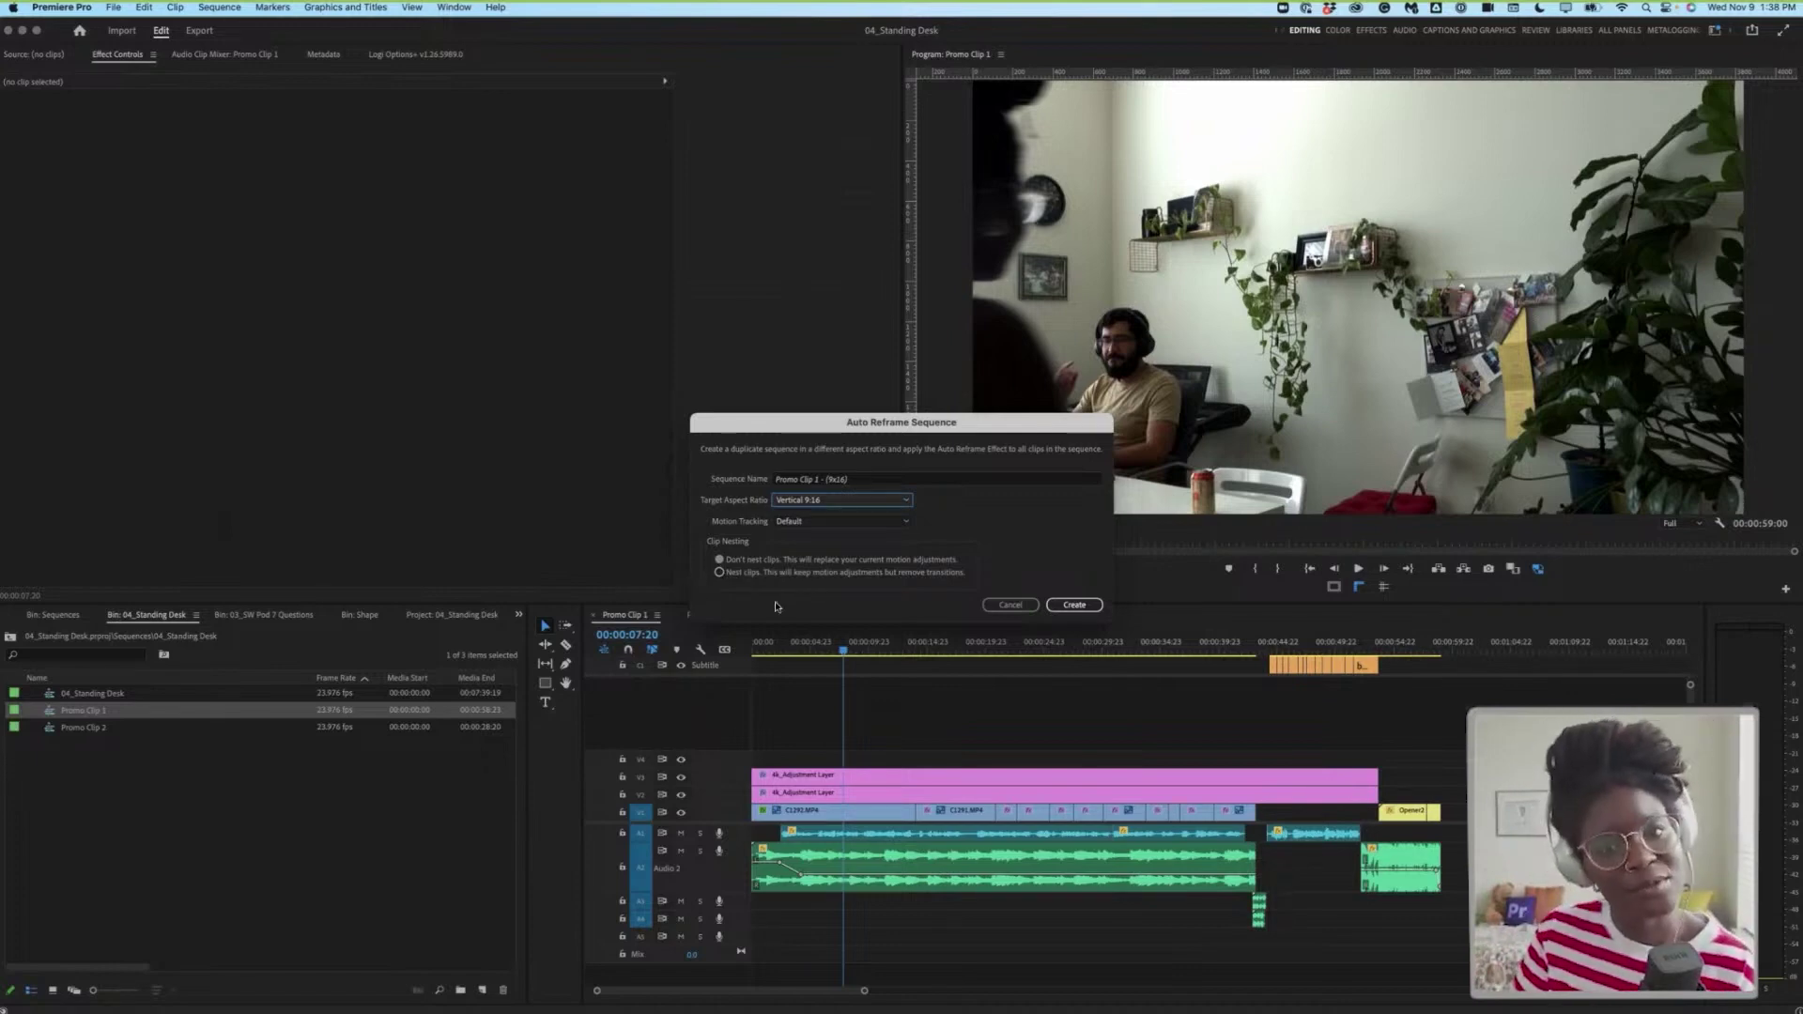
Create the Promo Clip 1 - (9x16) sequence and play it back
click(1076, 606)
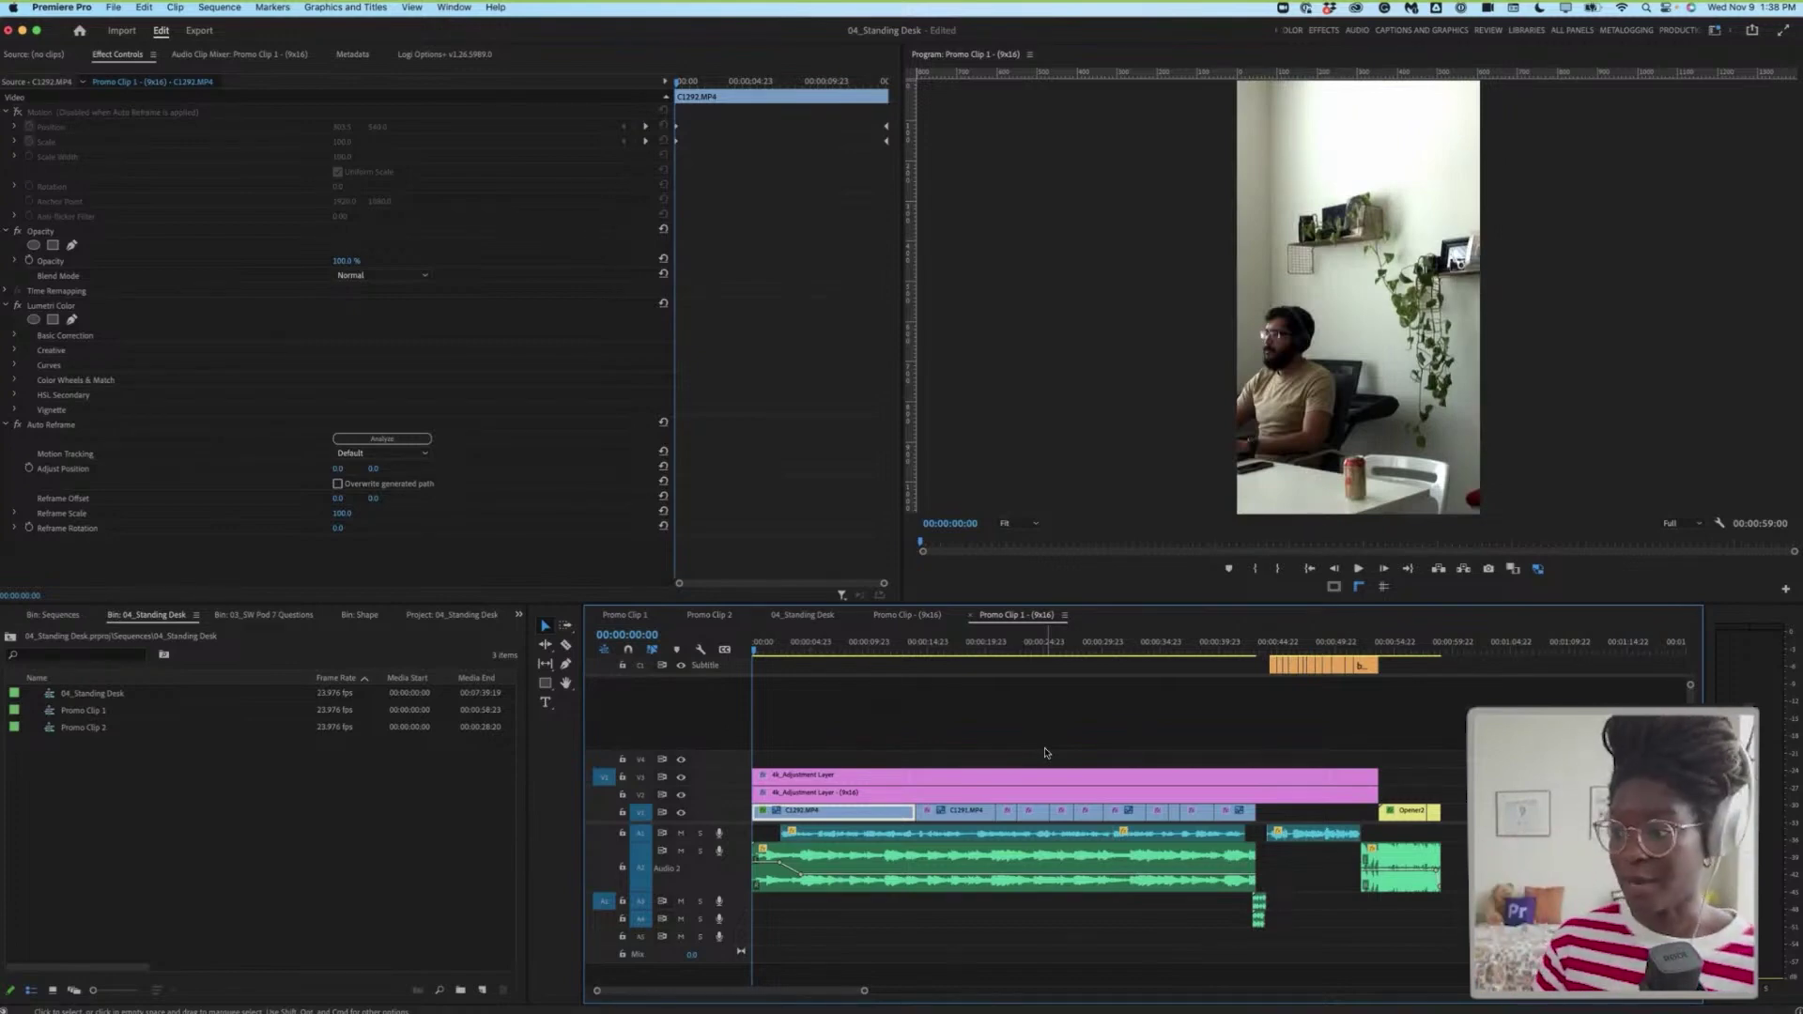
click(928, 642)
key(space)
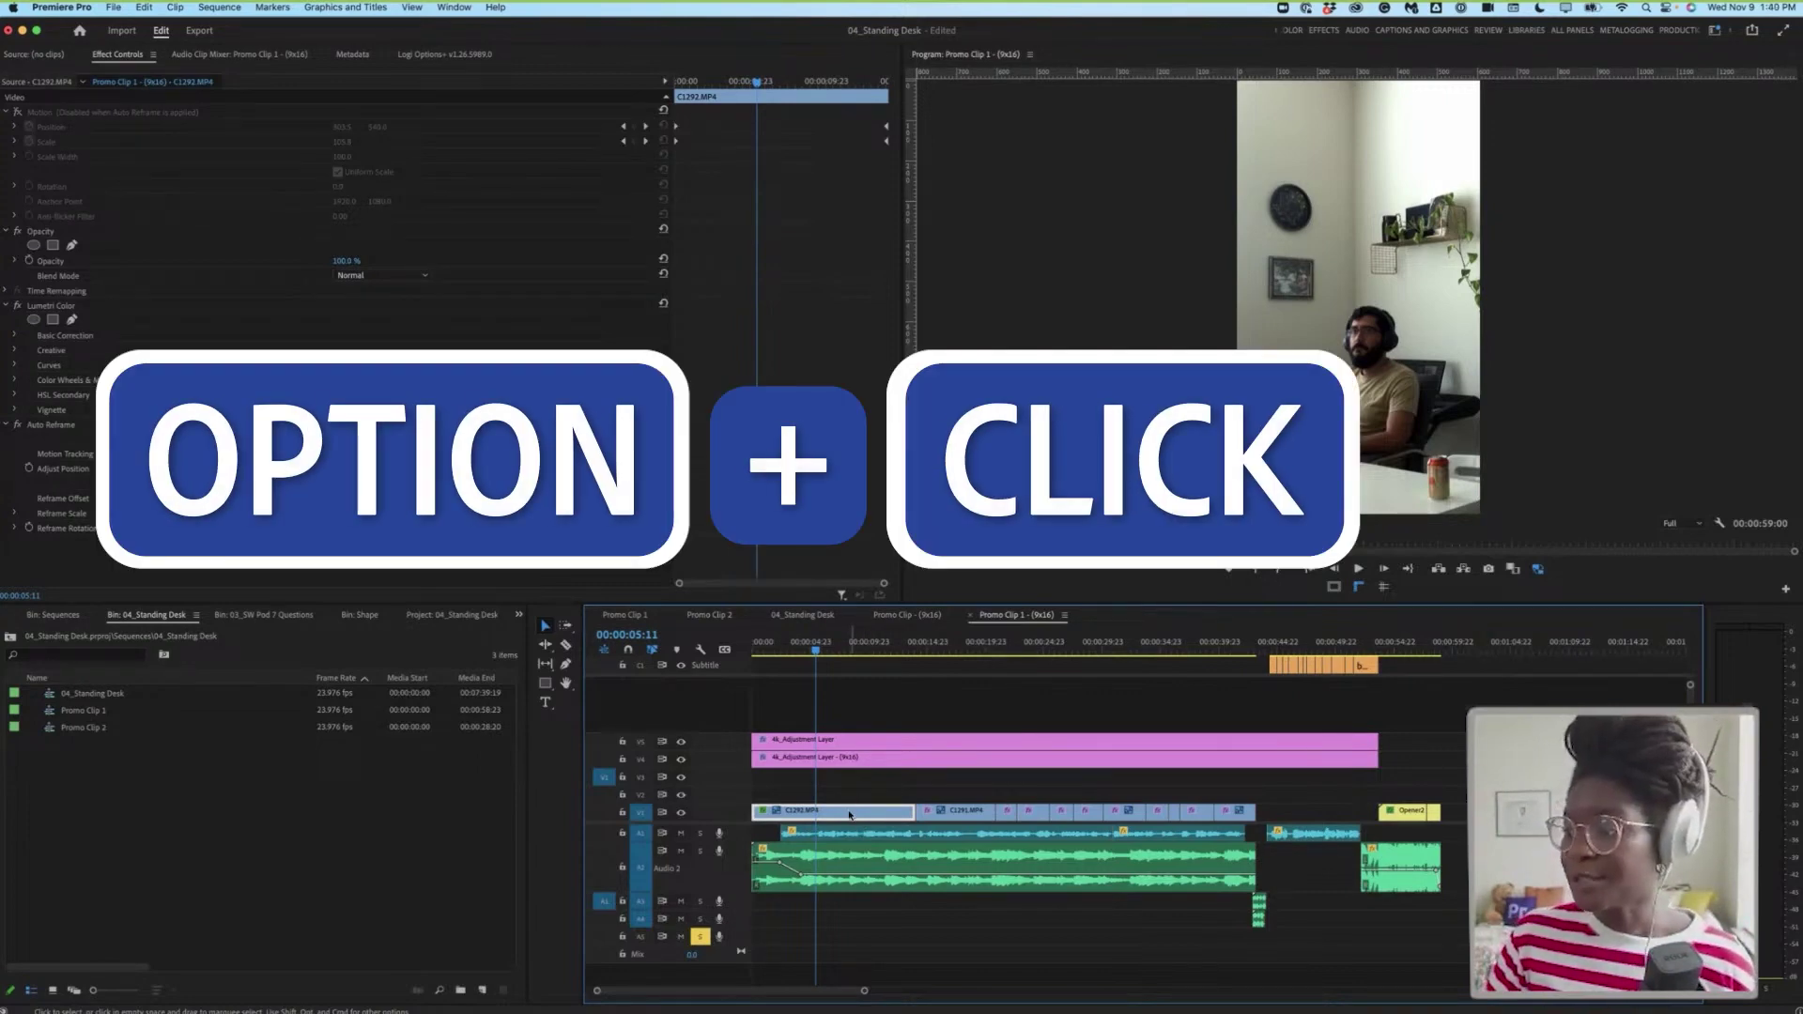
Duplicate the opening C1292.MP4 clip onto V2 and V3, then select the V3 copy
alt+drag(850, 815, 853, 801)
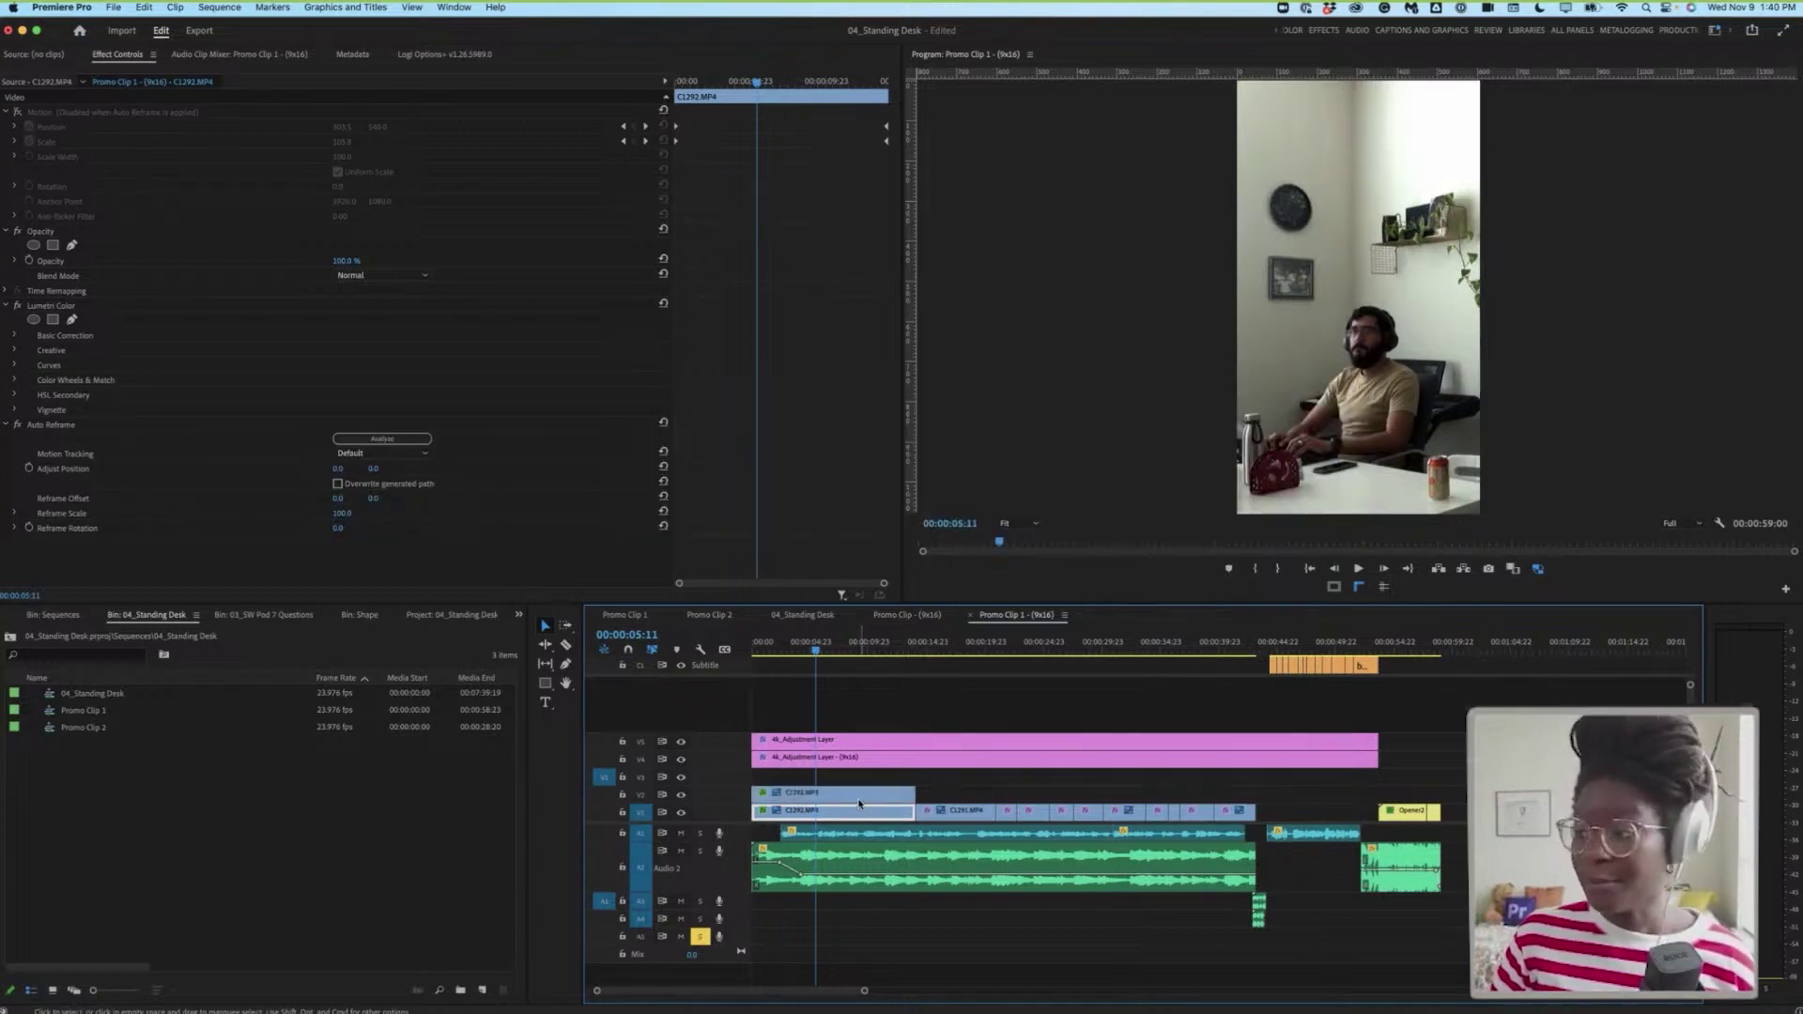
alt+drag(862, 798, 856, 785)
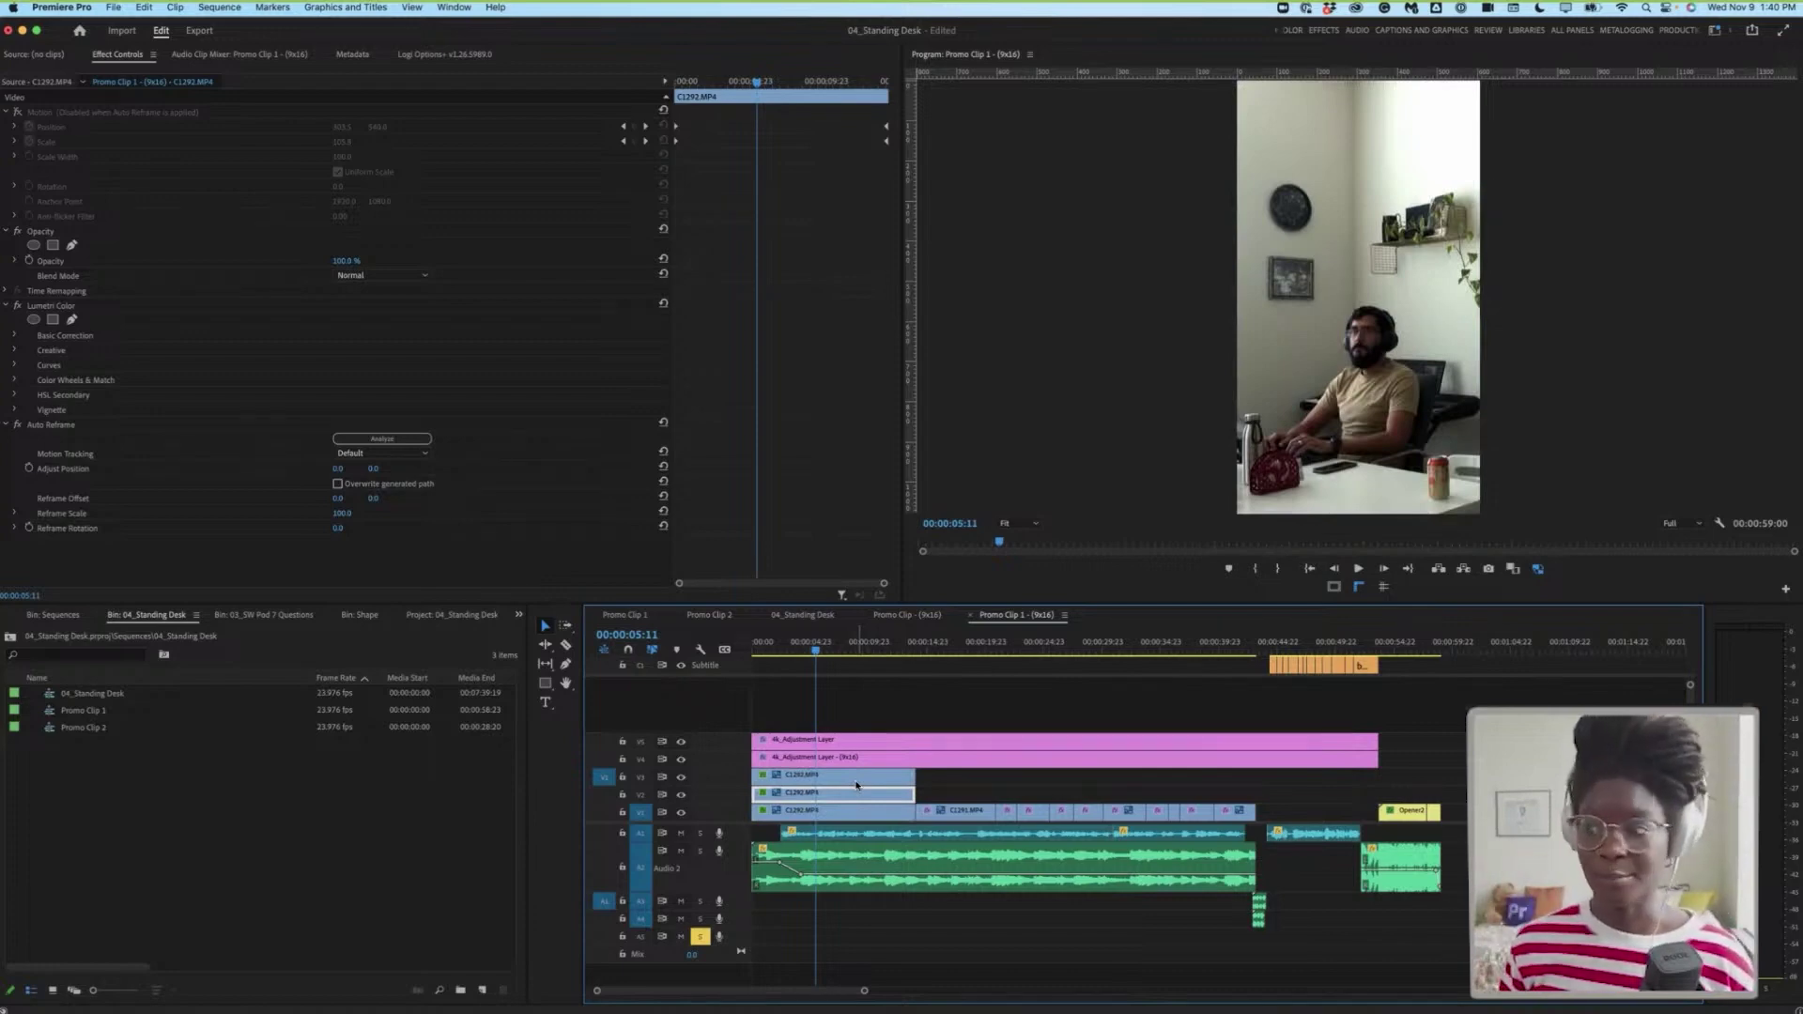
click(846, 781)
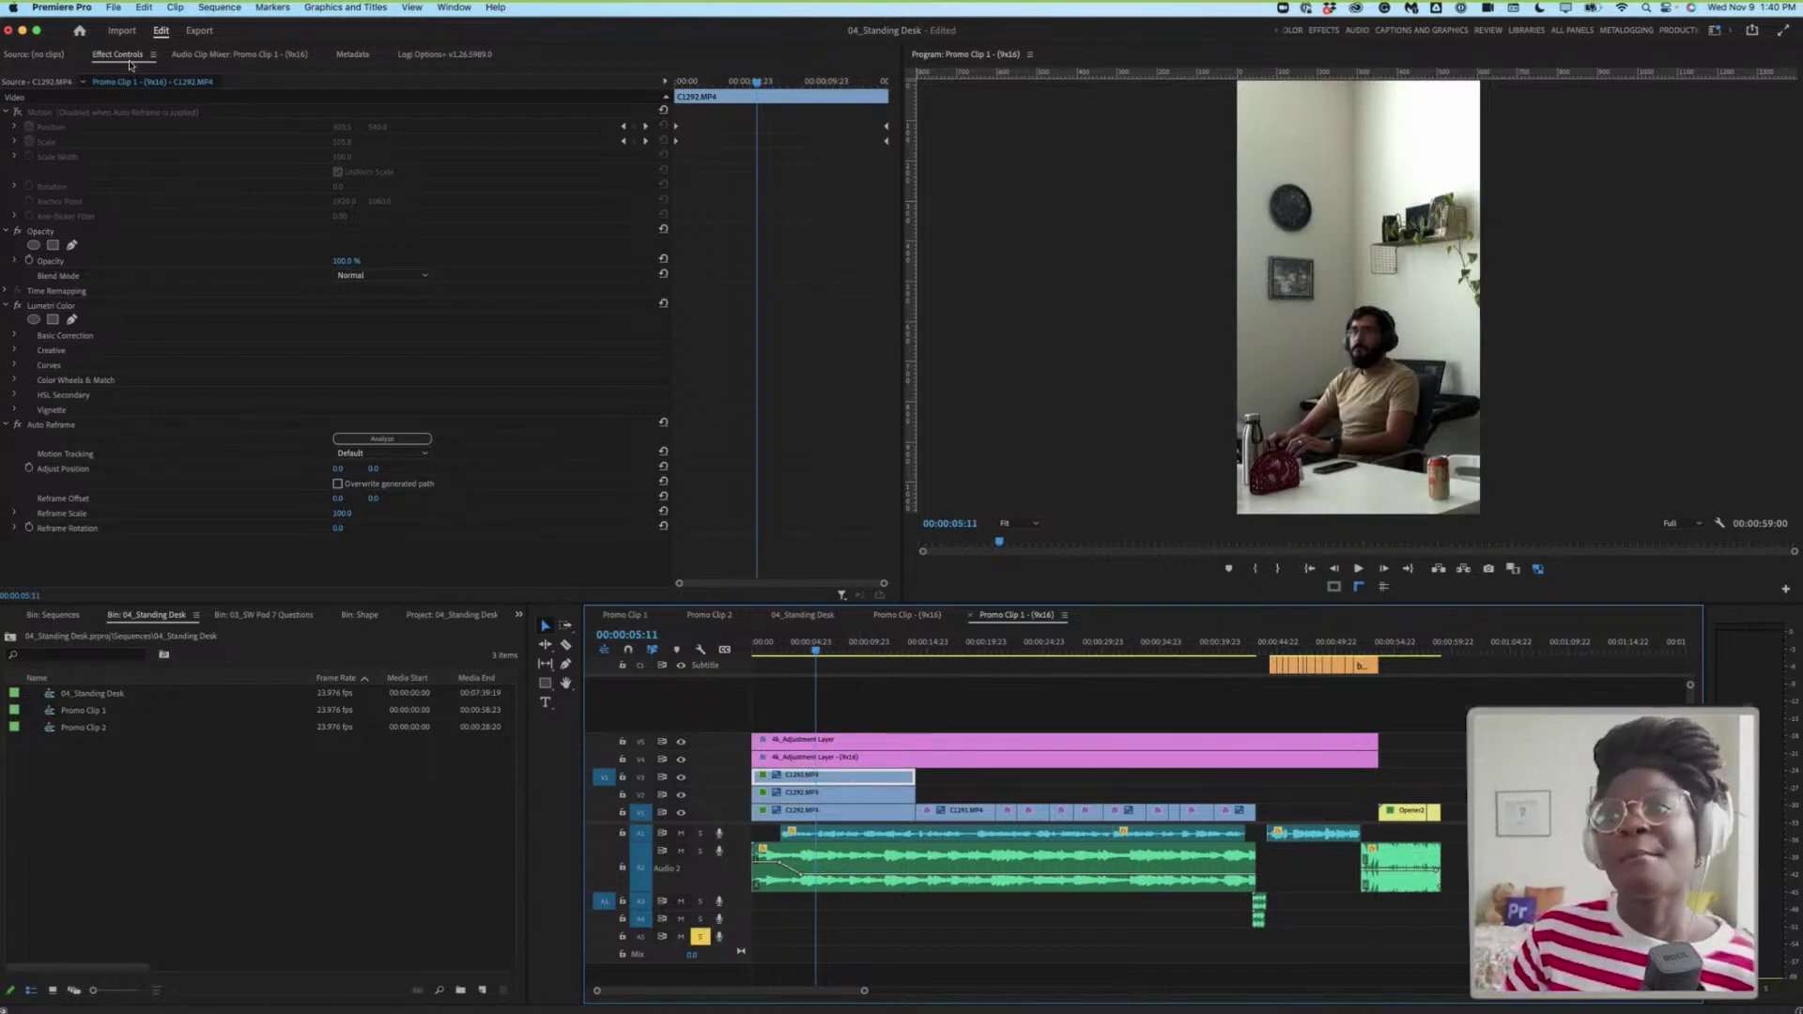
Turn off Auto Reframe and shift copies' Motion positions into top and bottom panels
click(77, 427)
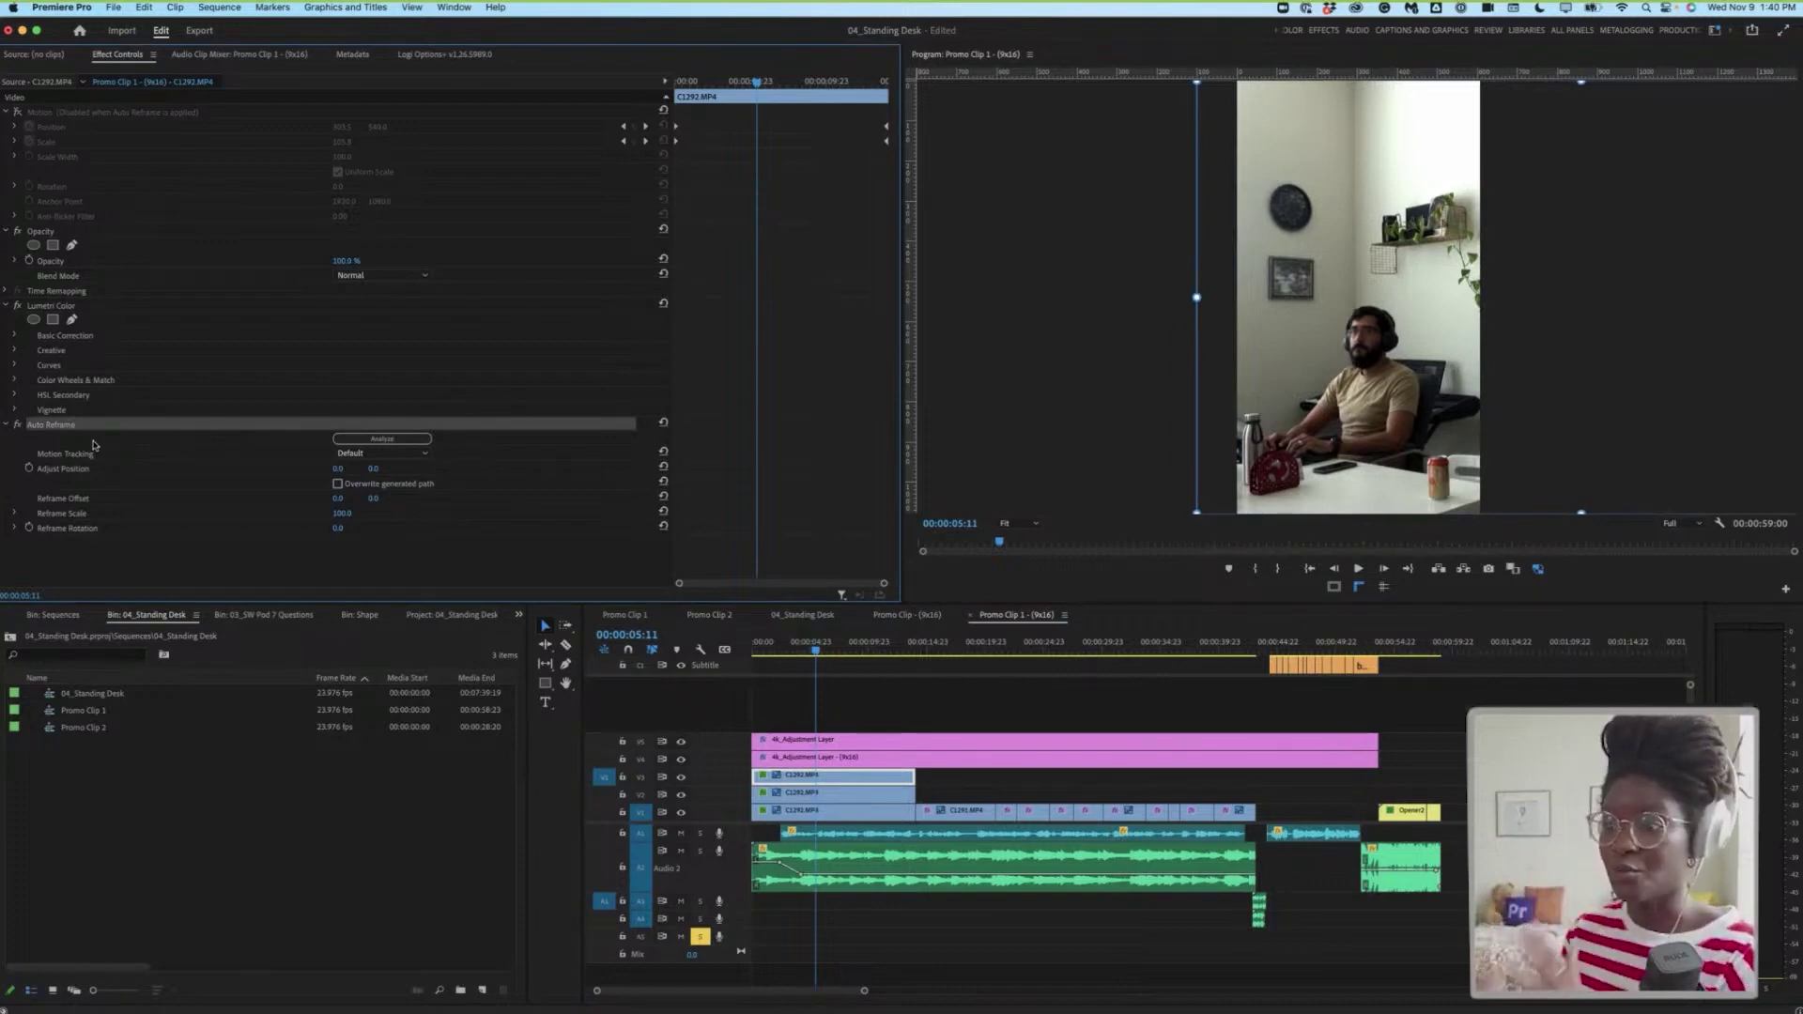
click(17, 425)
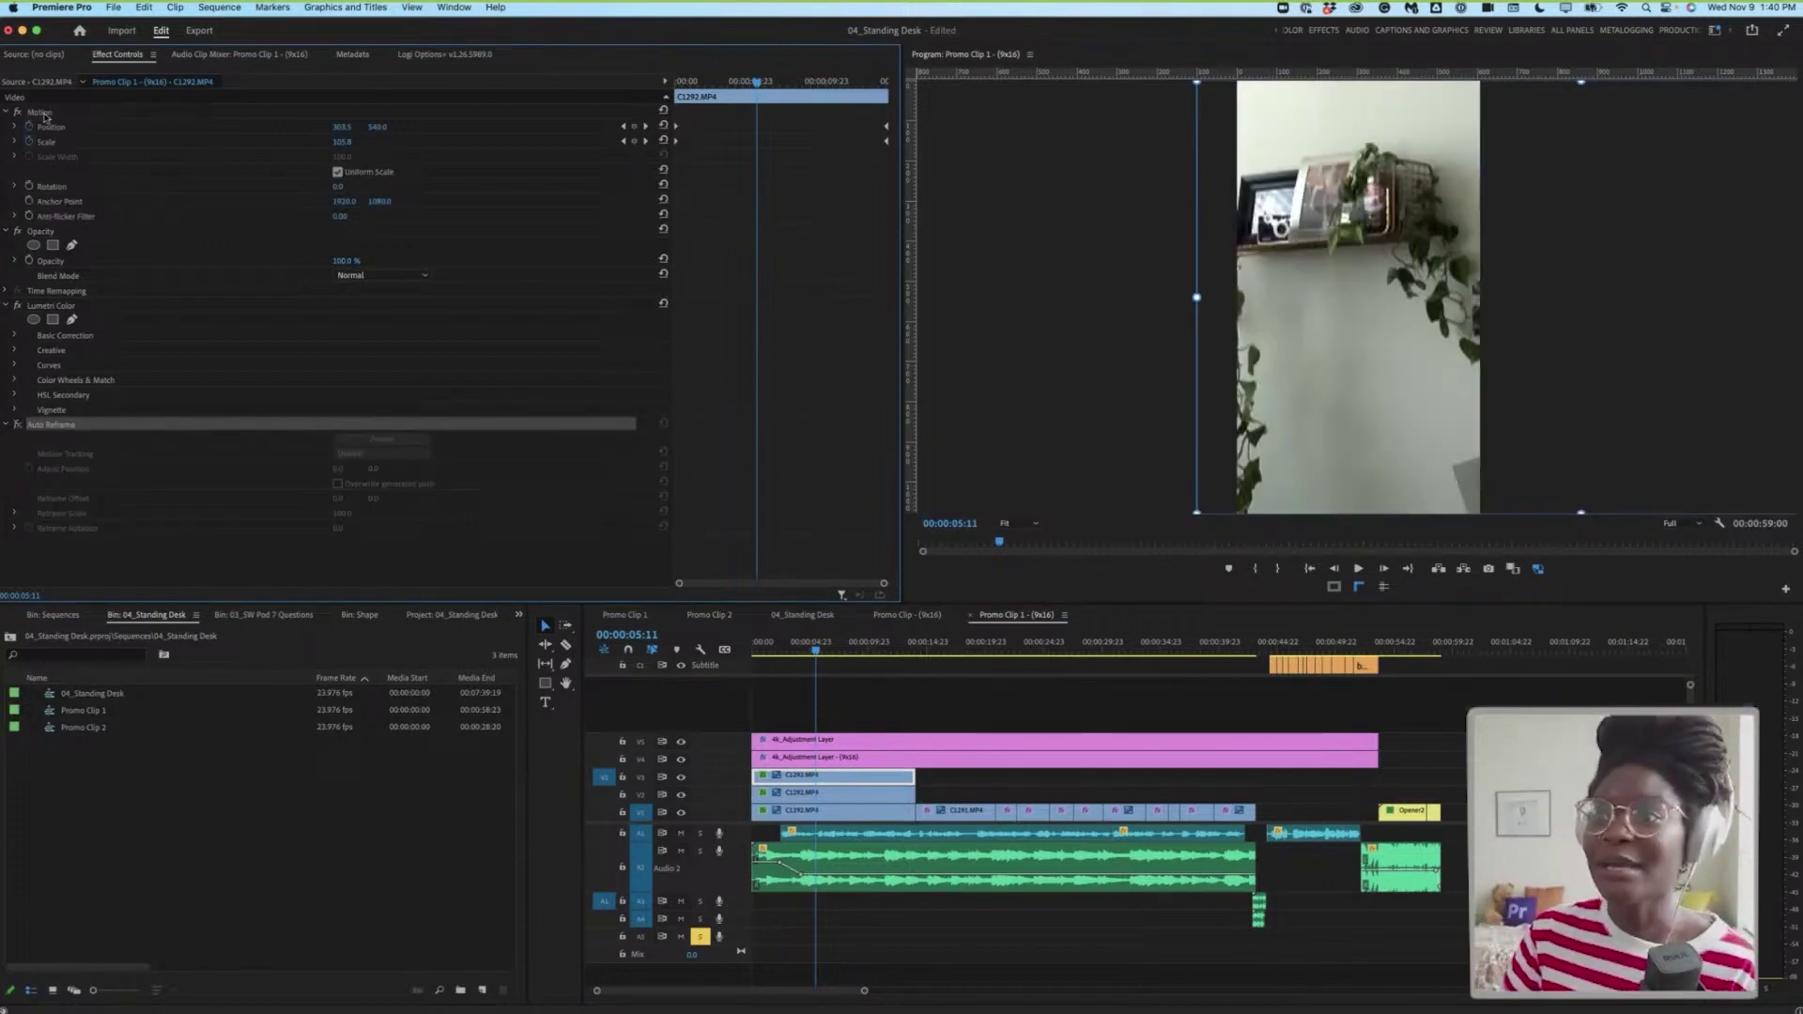
click(43, 113)
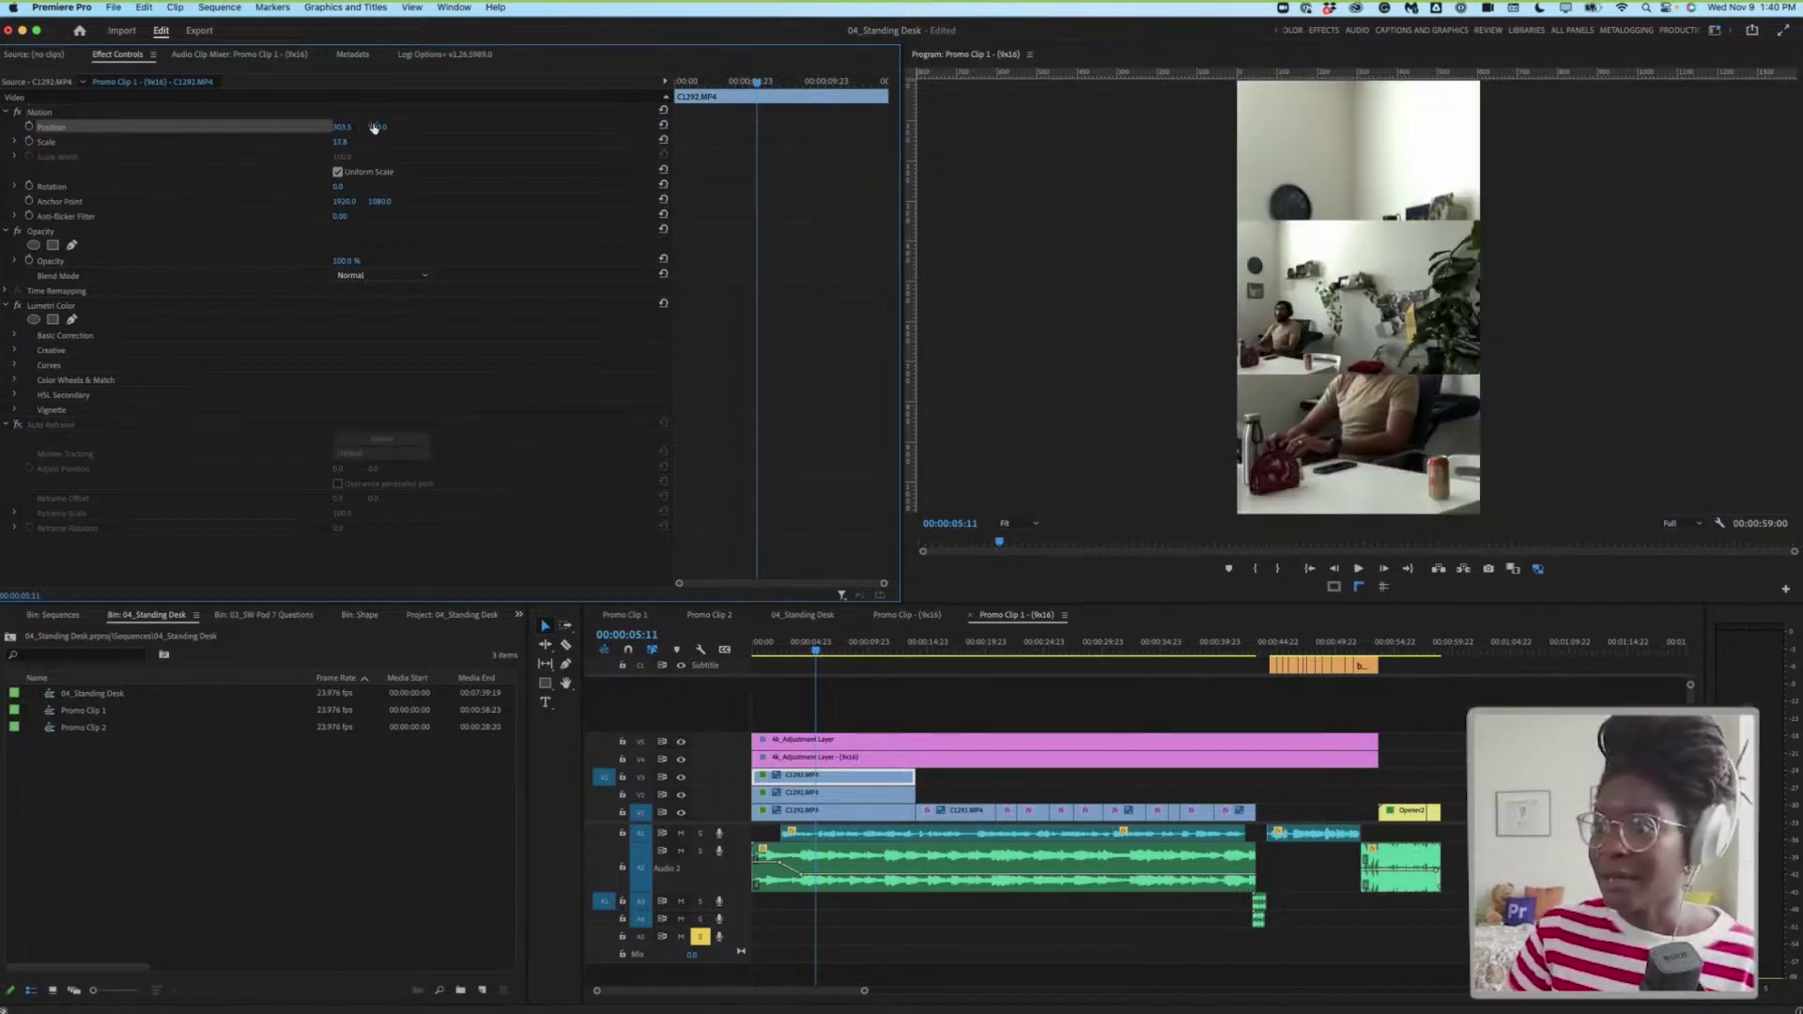
drag(377, 127, 282, 126)
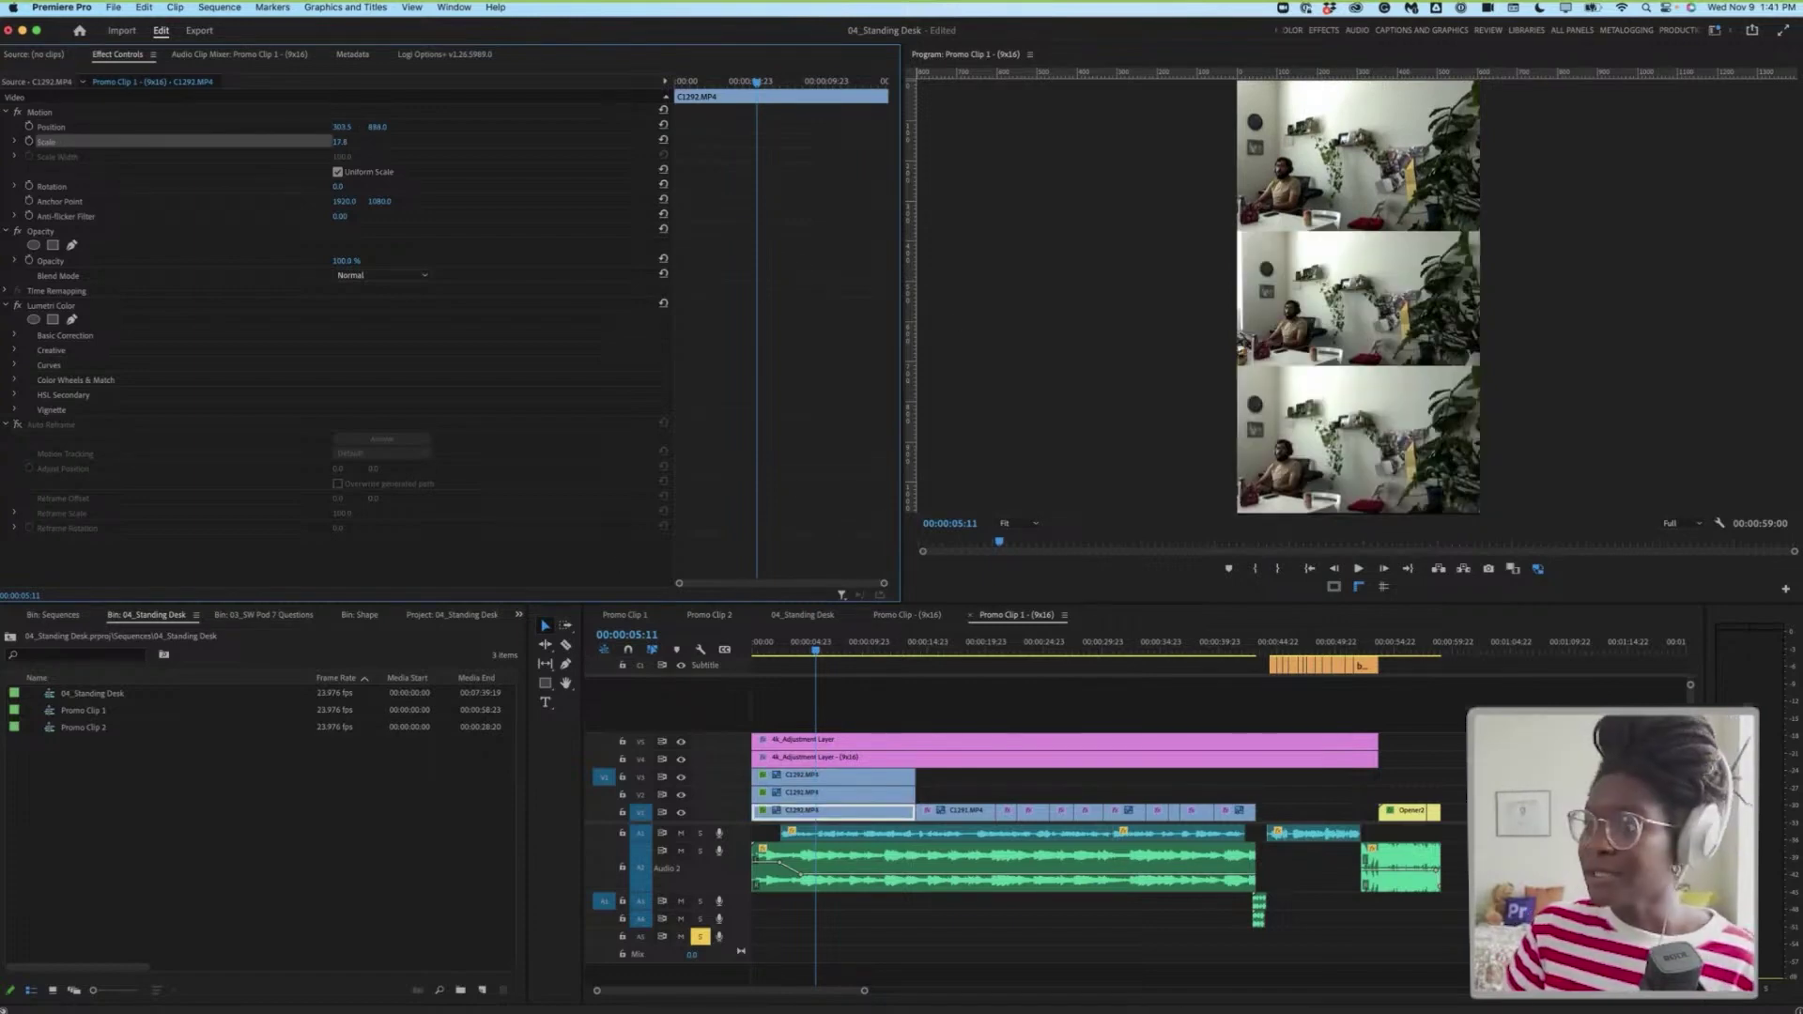
click(39, 113)
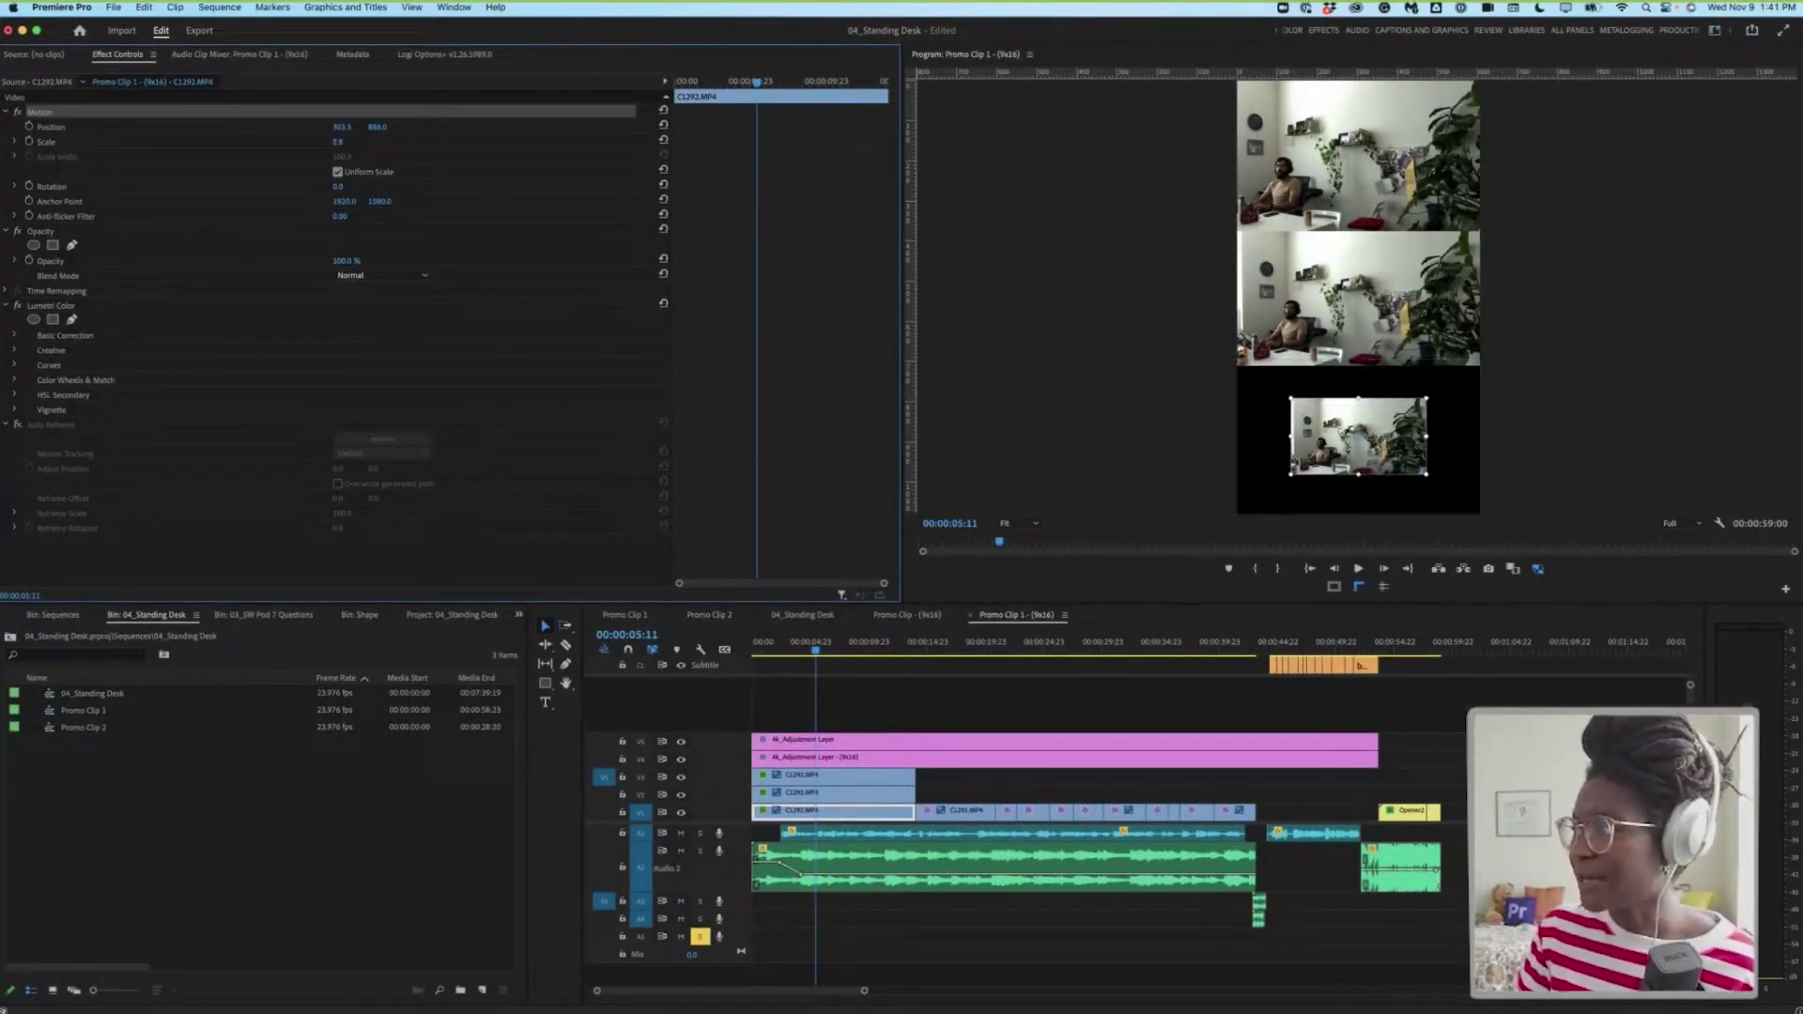
drag(377, 127, 387, 127)
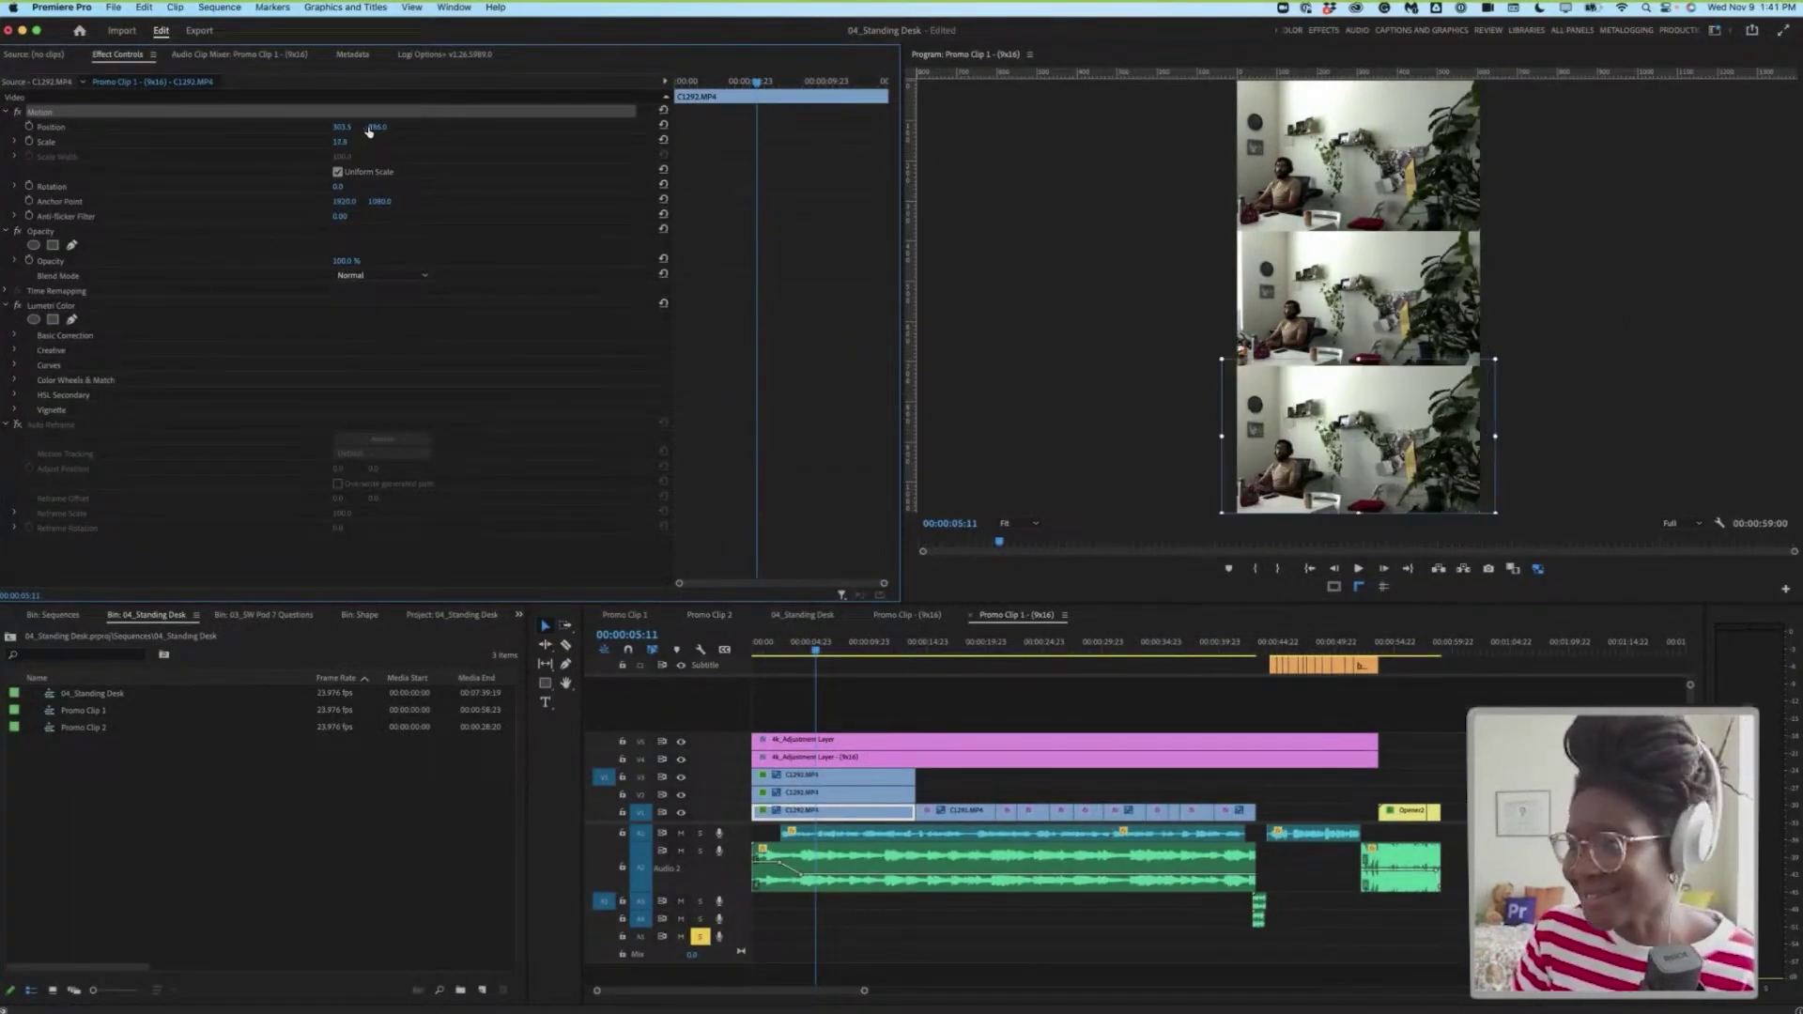
Stack copies of the later short V1 clip onto V2 and V3
drag(817, 646, 878, 647)
click(1137, 813)
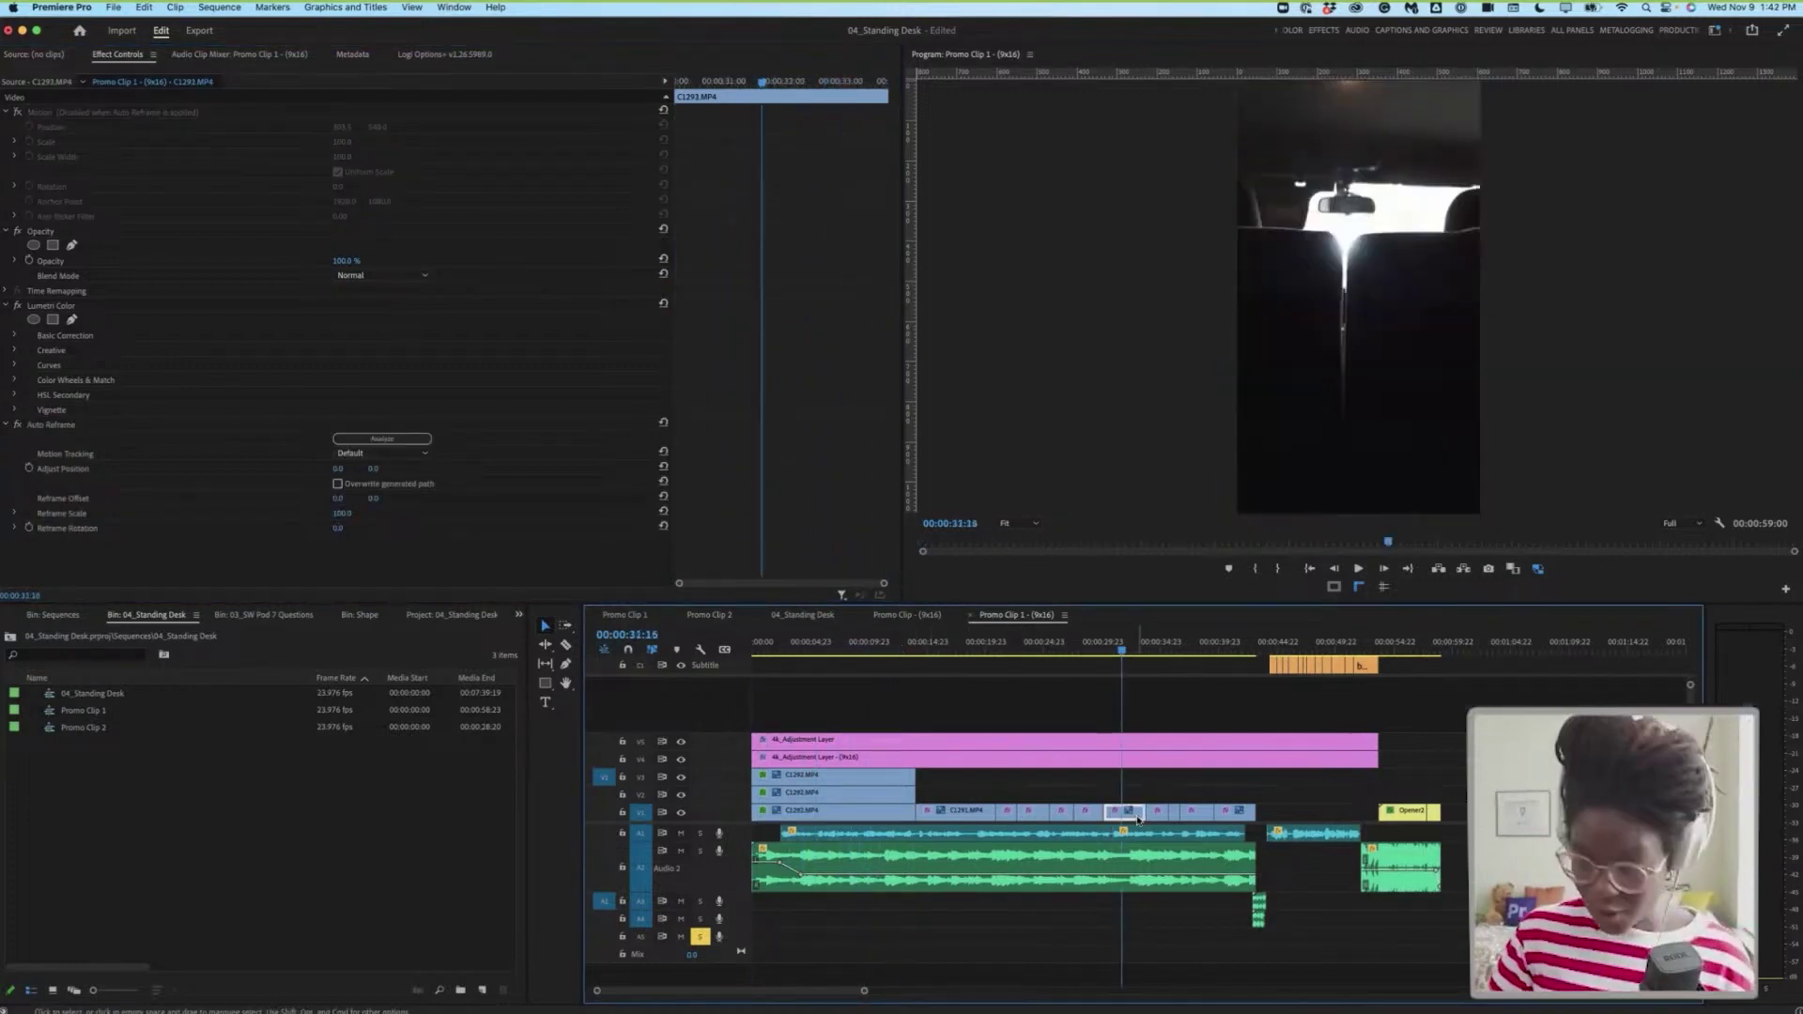
drag(1137, 814, 1130, 777)
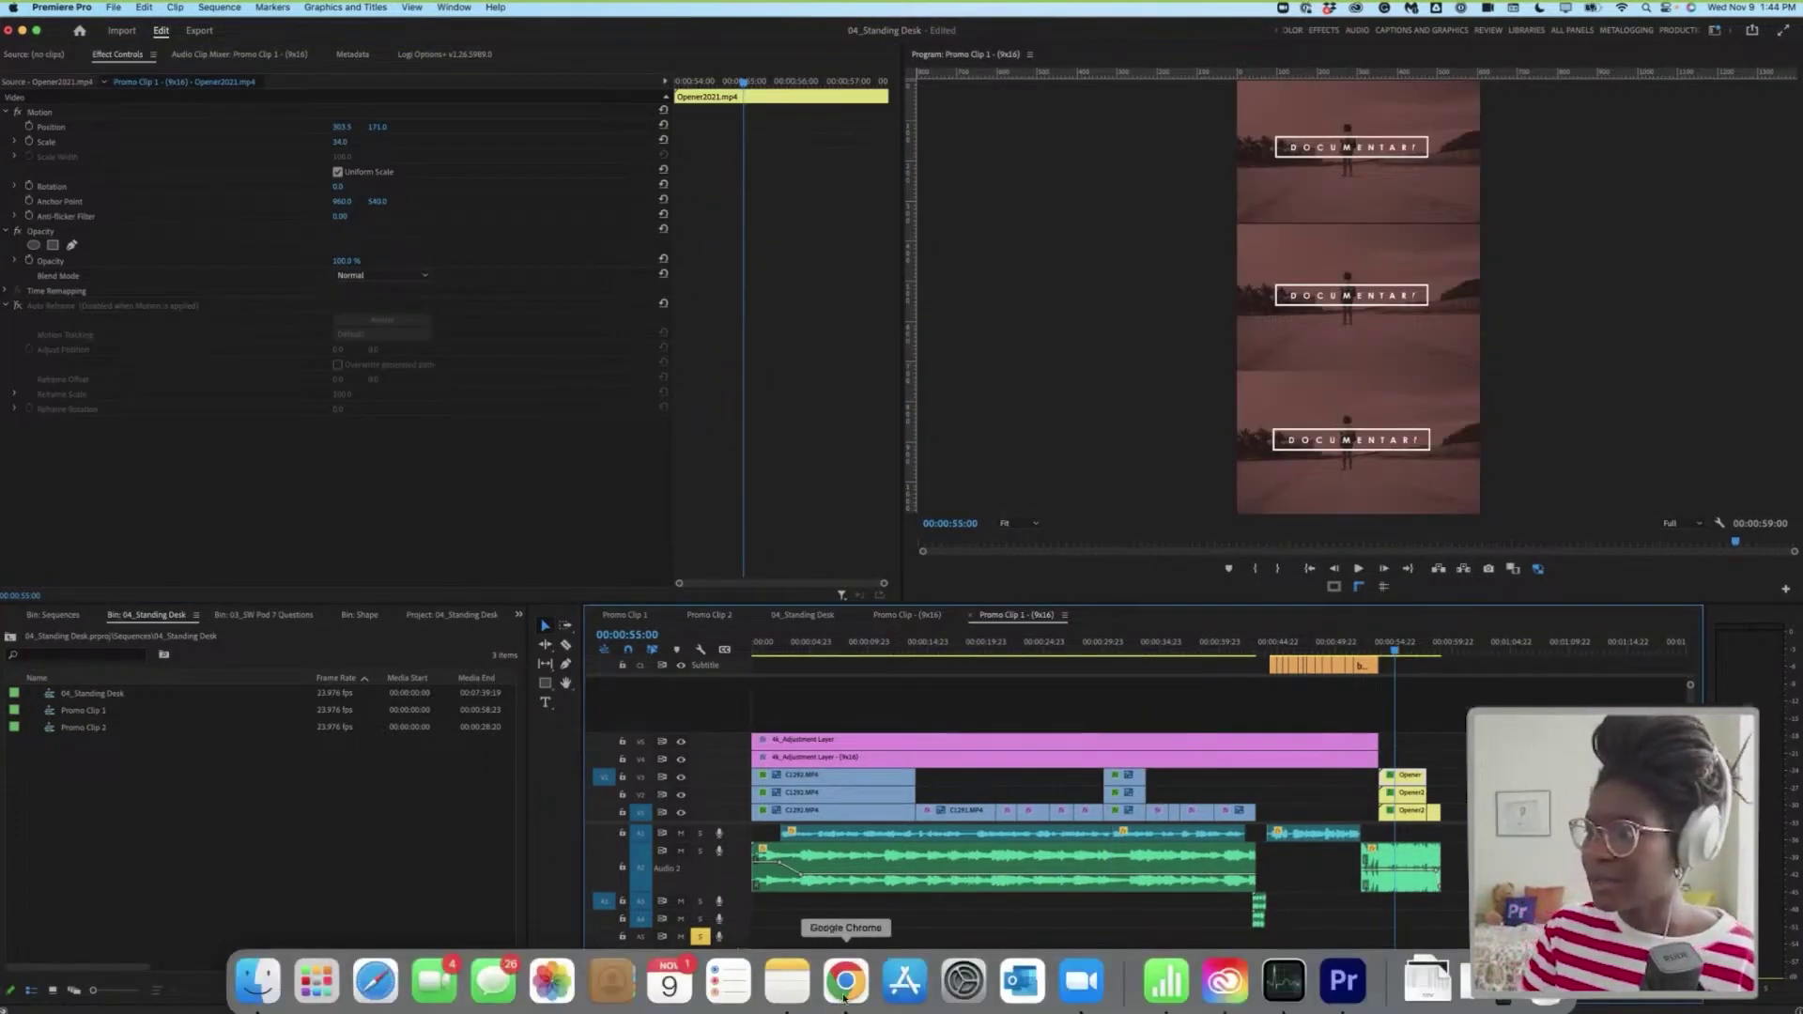
Go to the Adobe Express design in the browser and advance to its blank third page
click(847, 983)
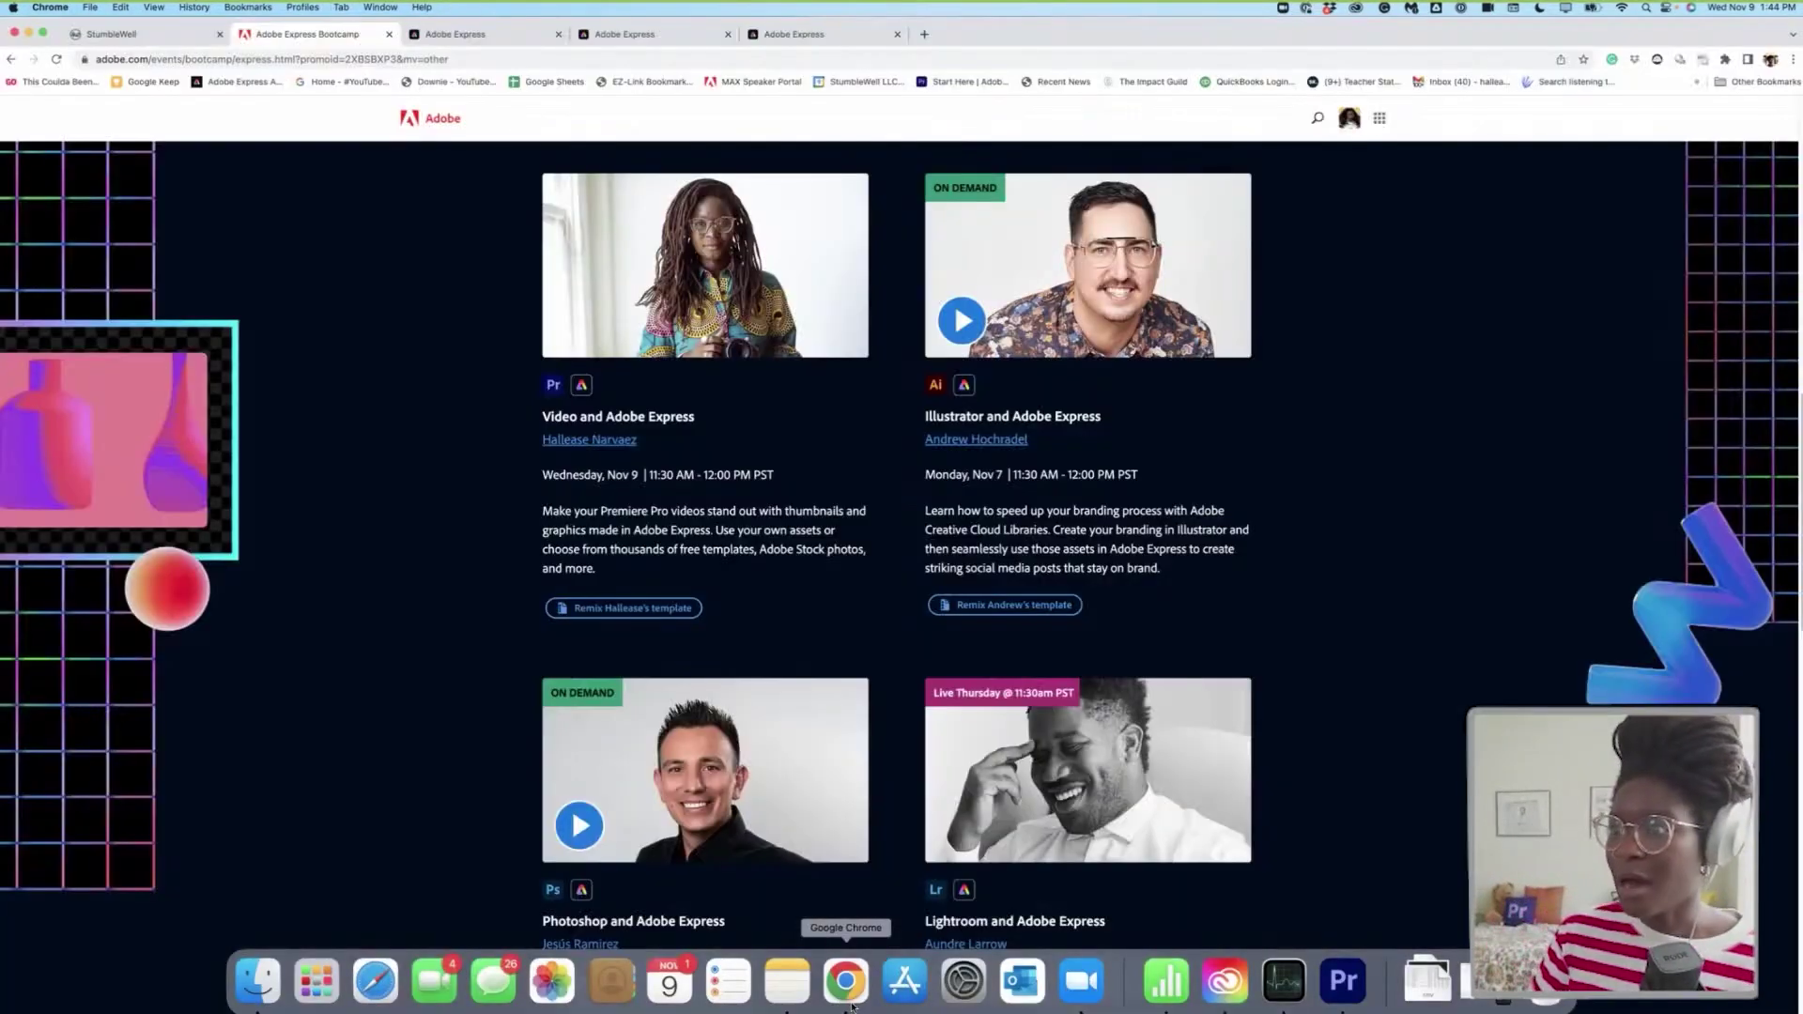
click(490, 37)
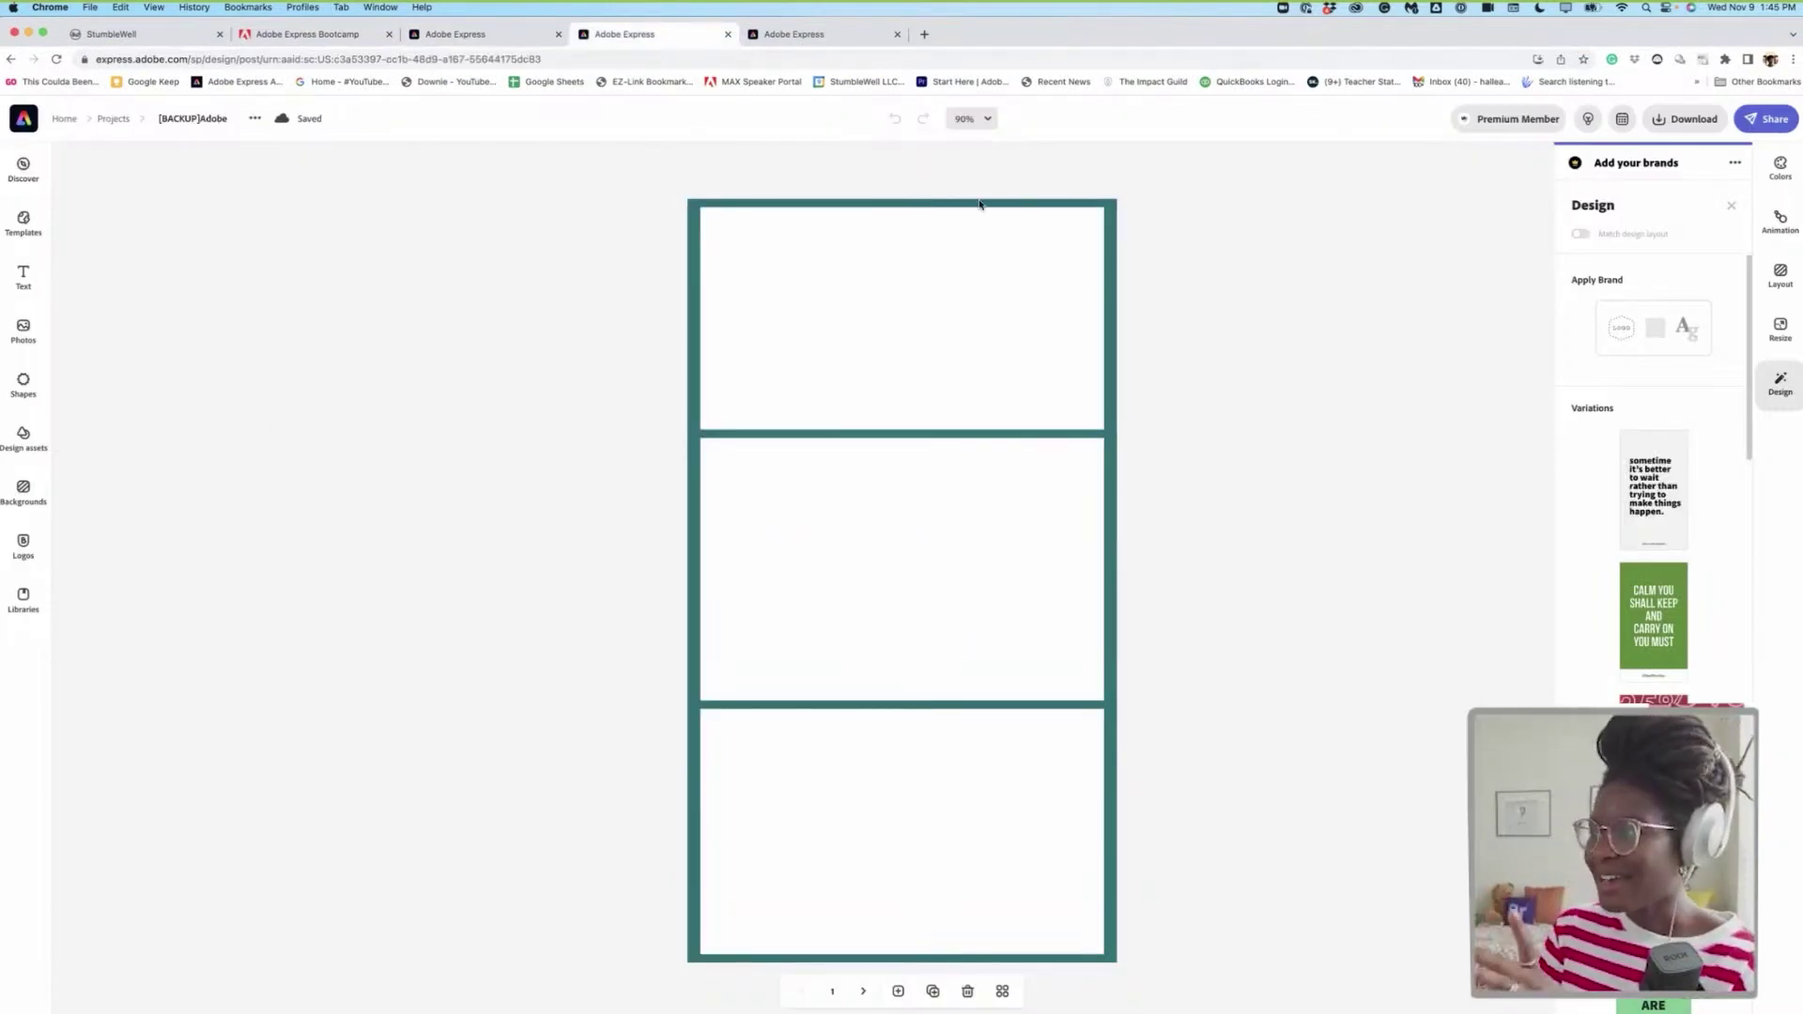
click(1080, 749)
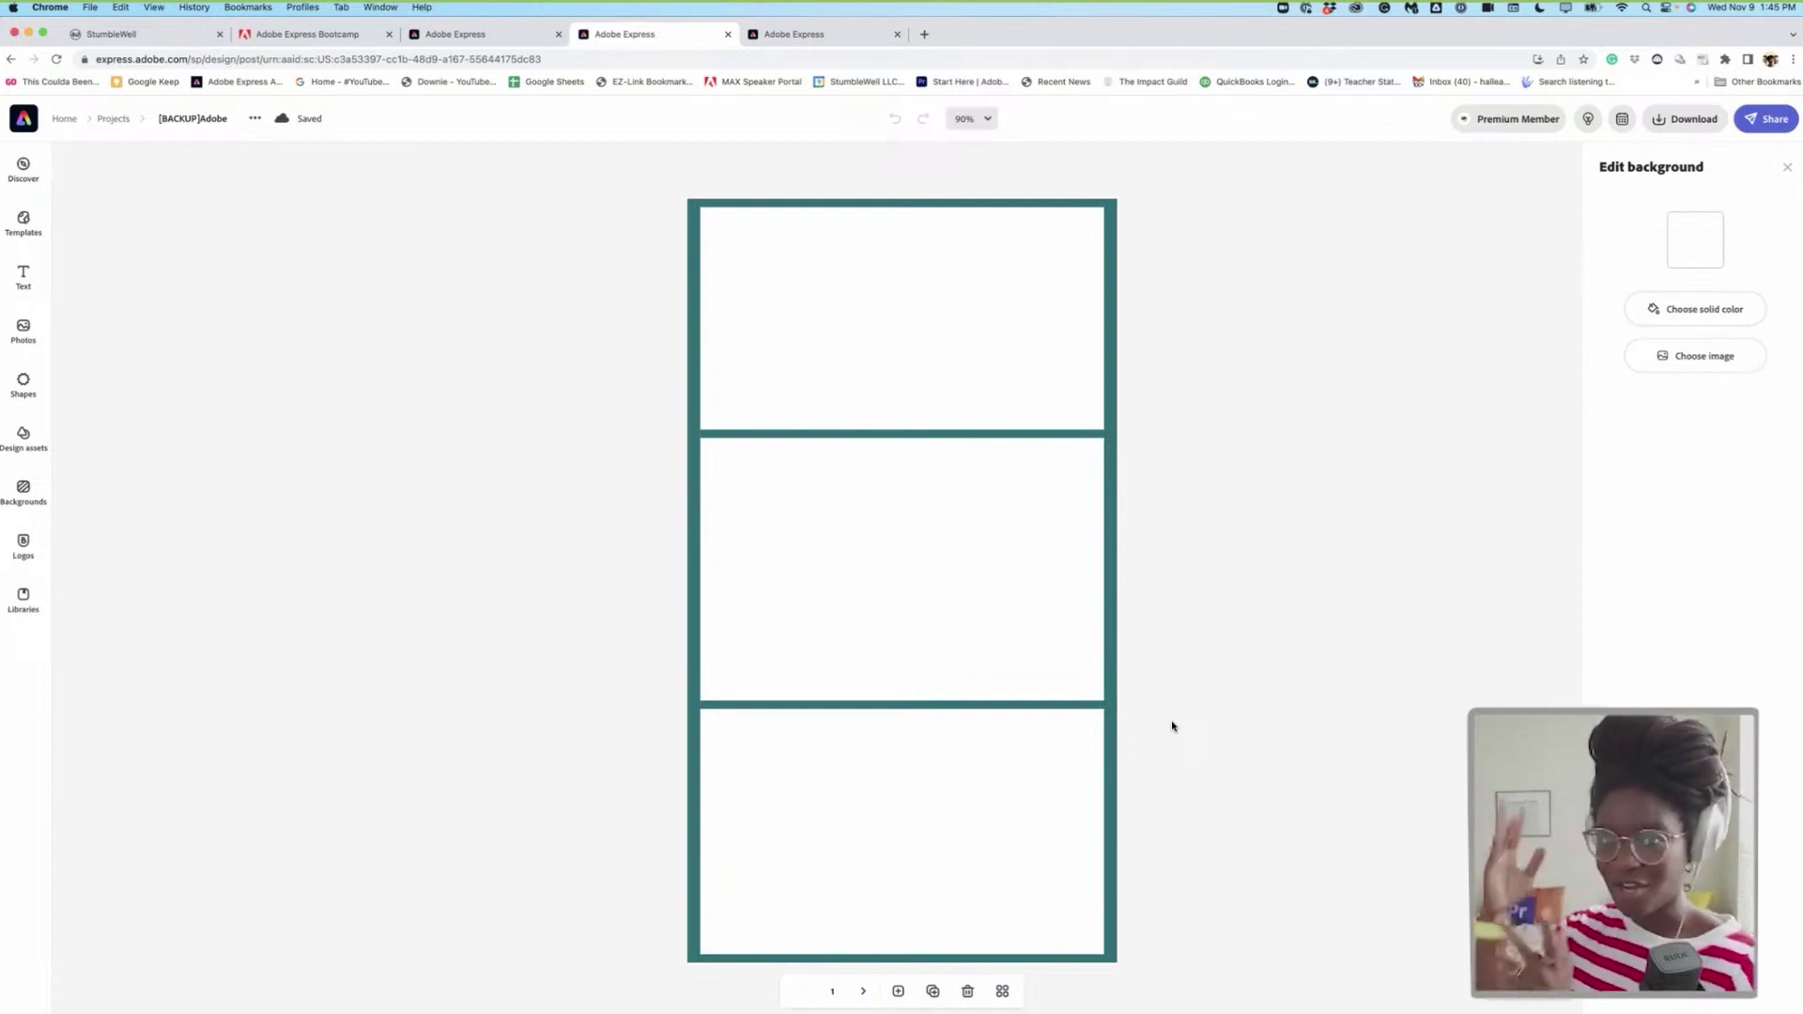
click(863, 990)
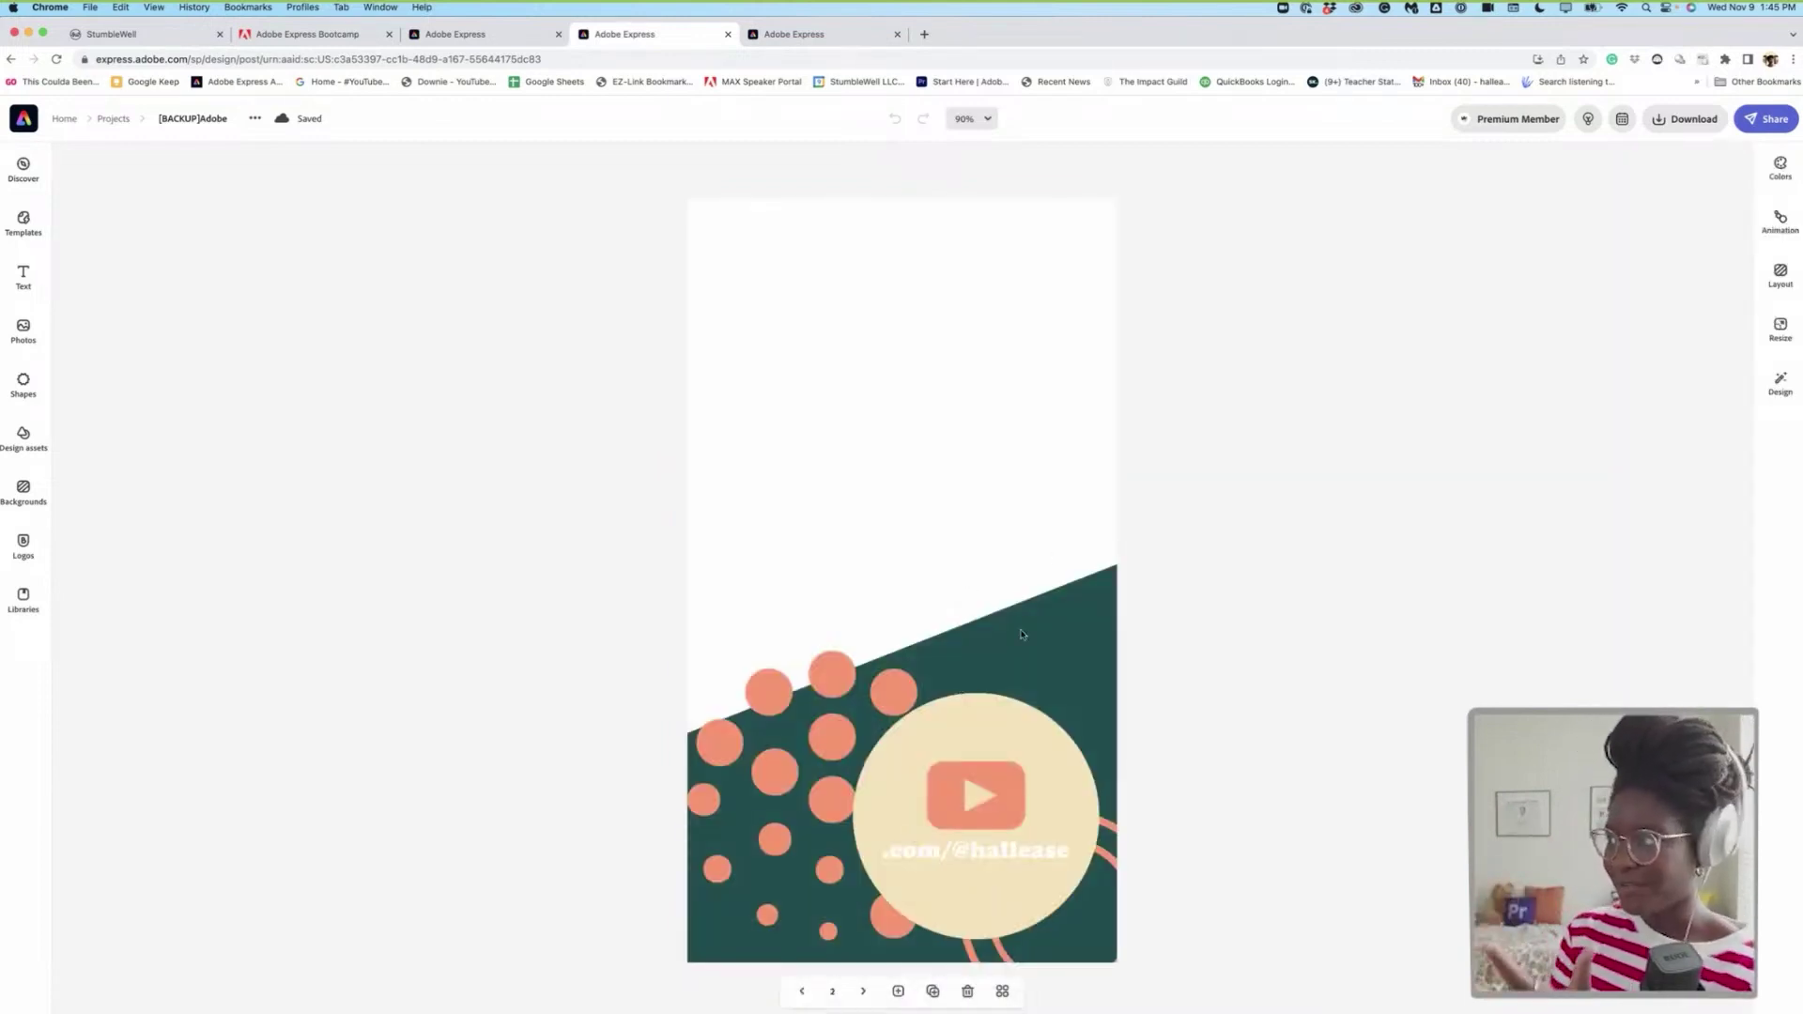
click(863, 991)
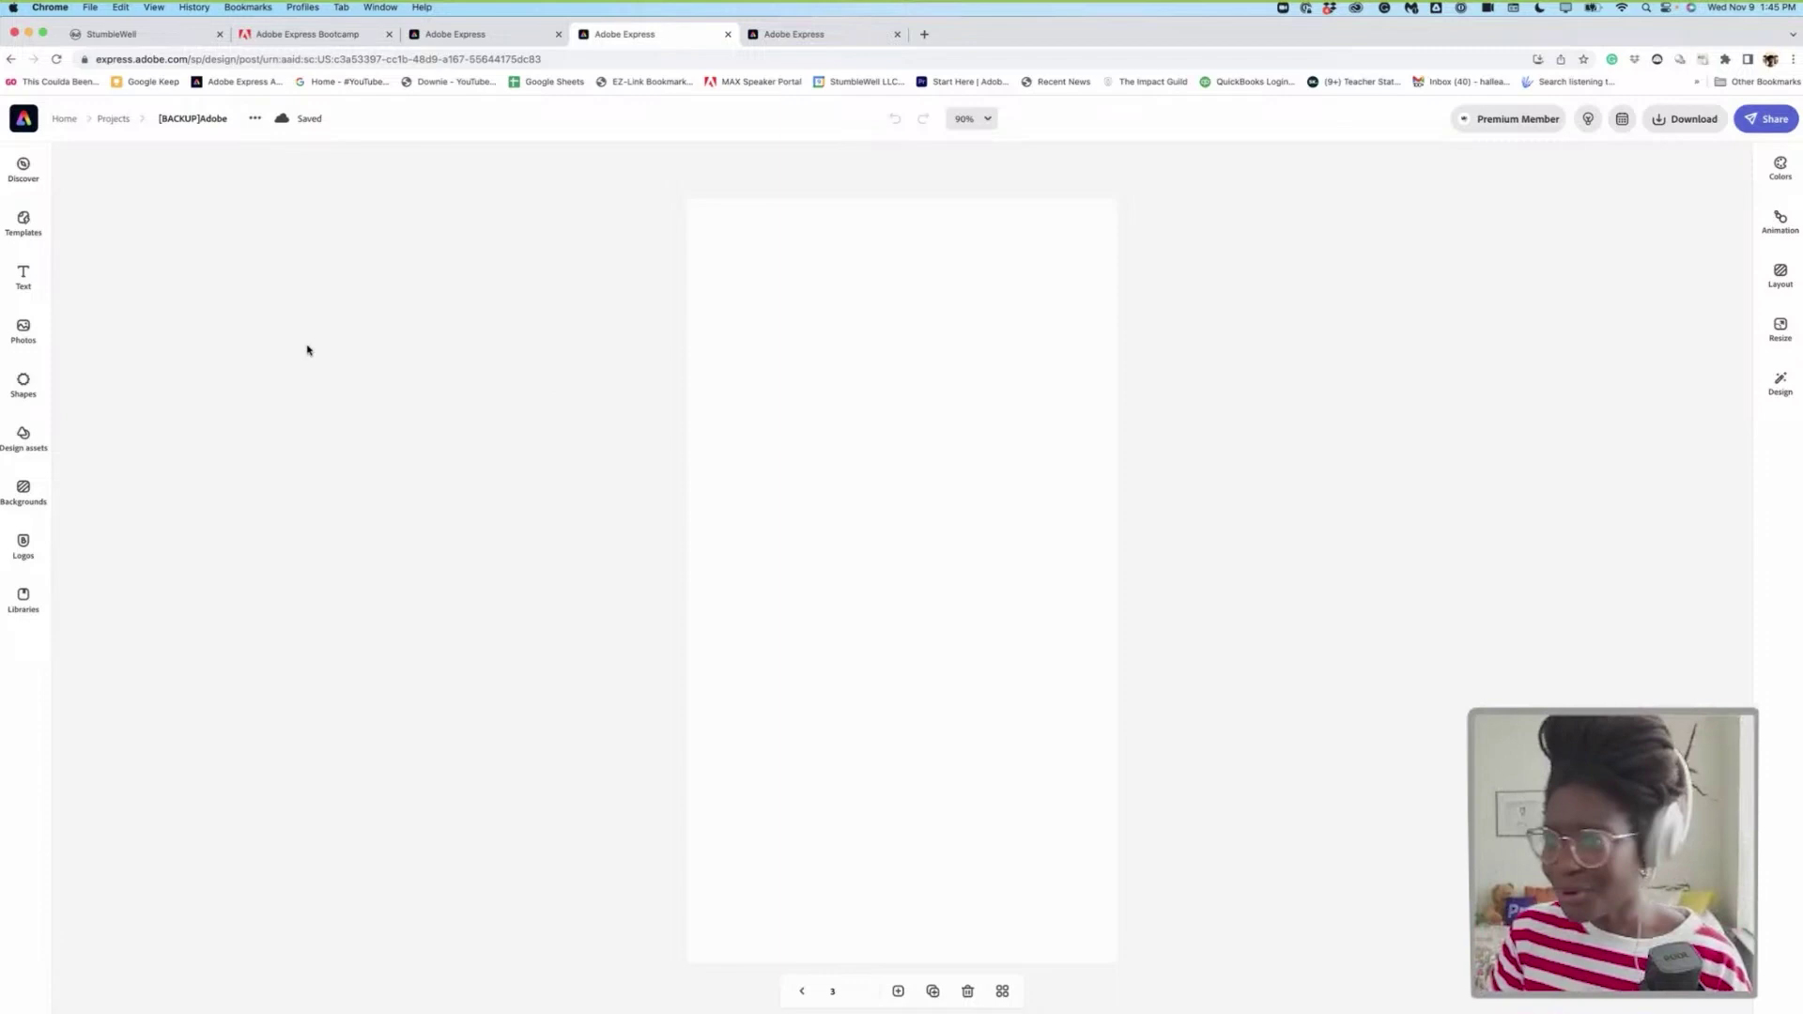
Add a 'tiktok' shape from Shapes, resize it, and add a YouTube play shape below
click(25, 381)
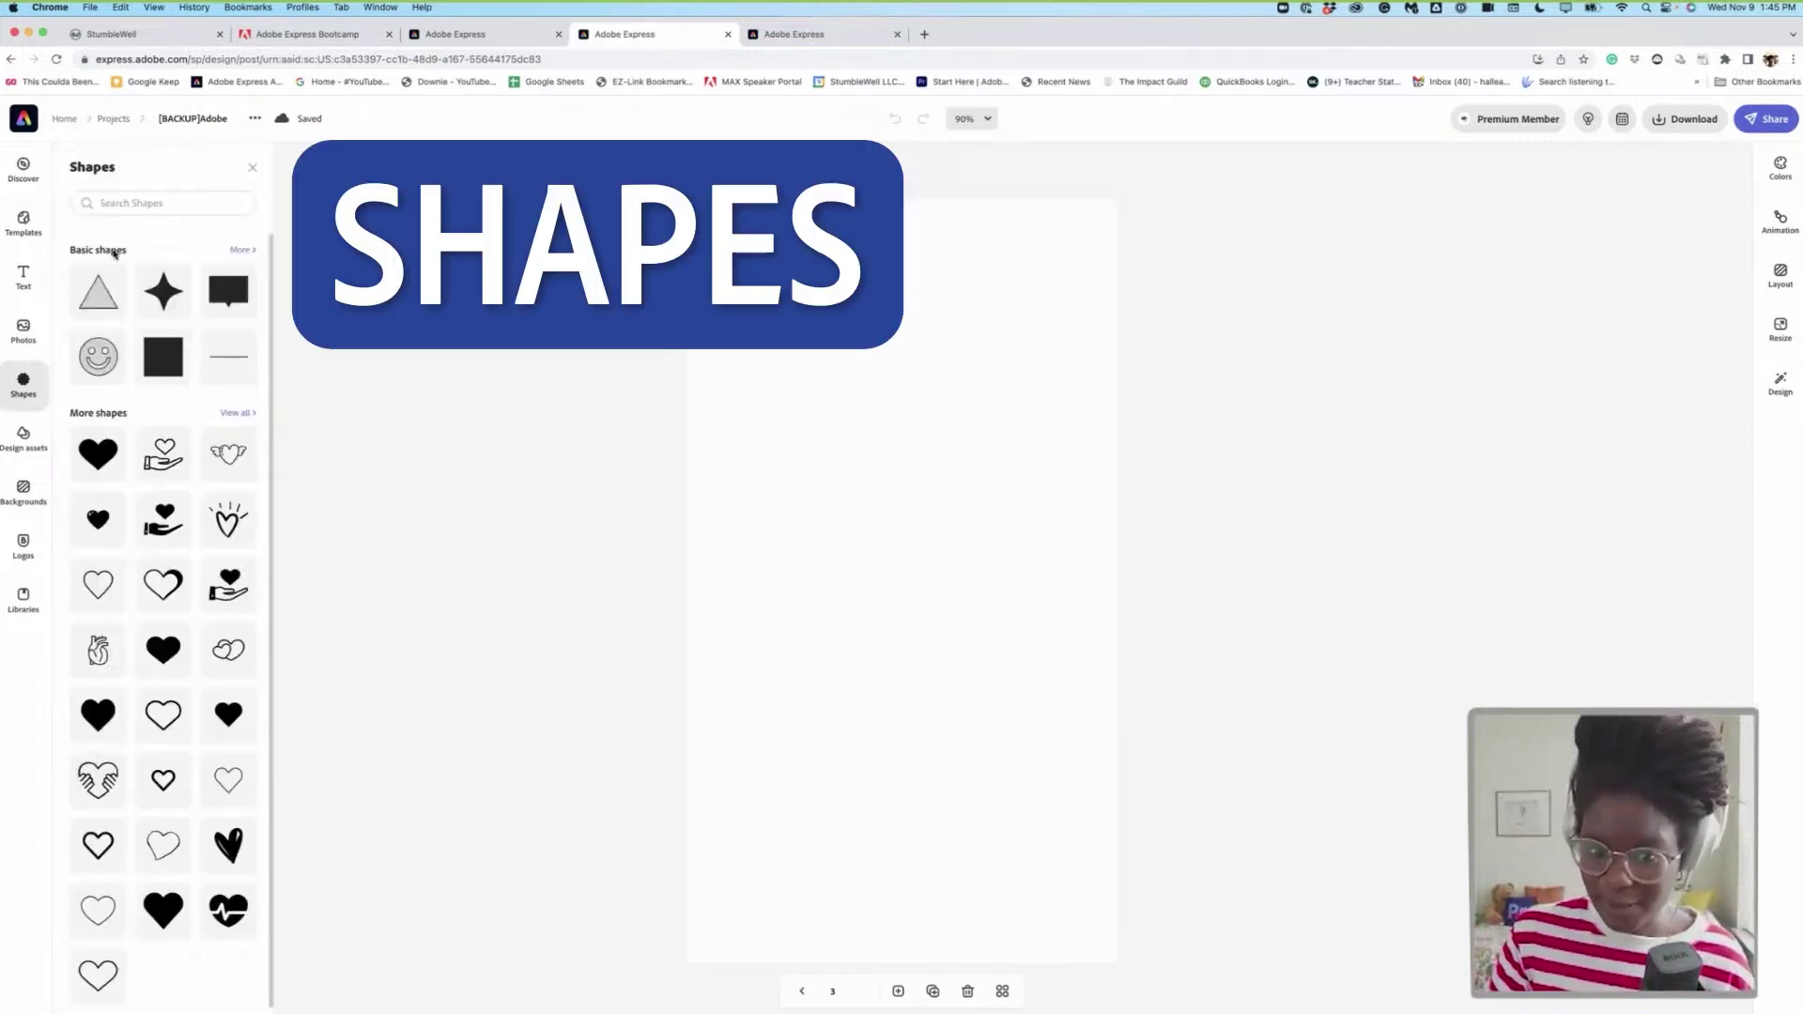
click(146, 203)
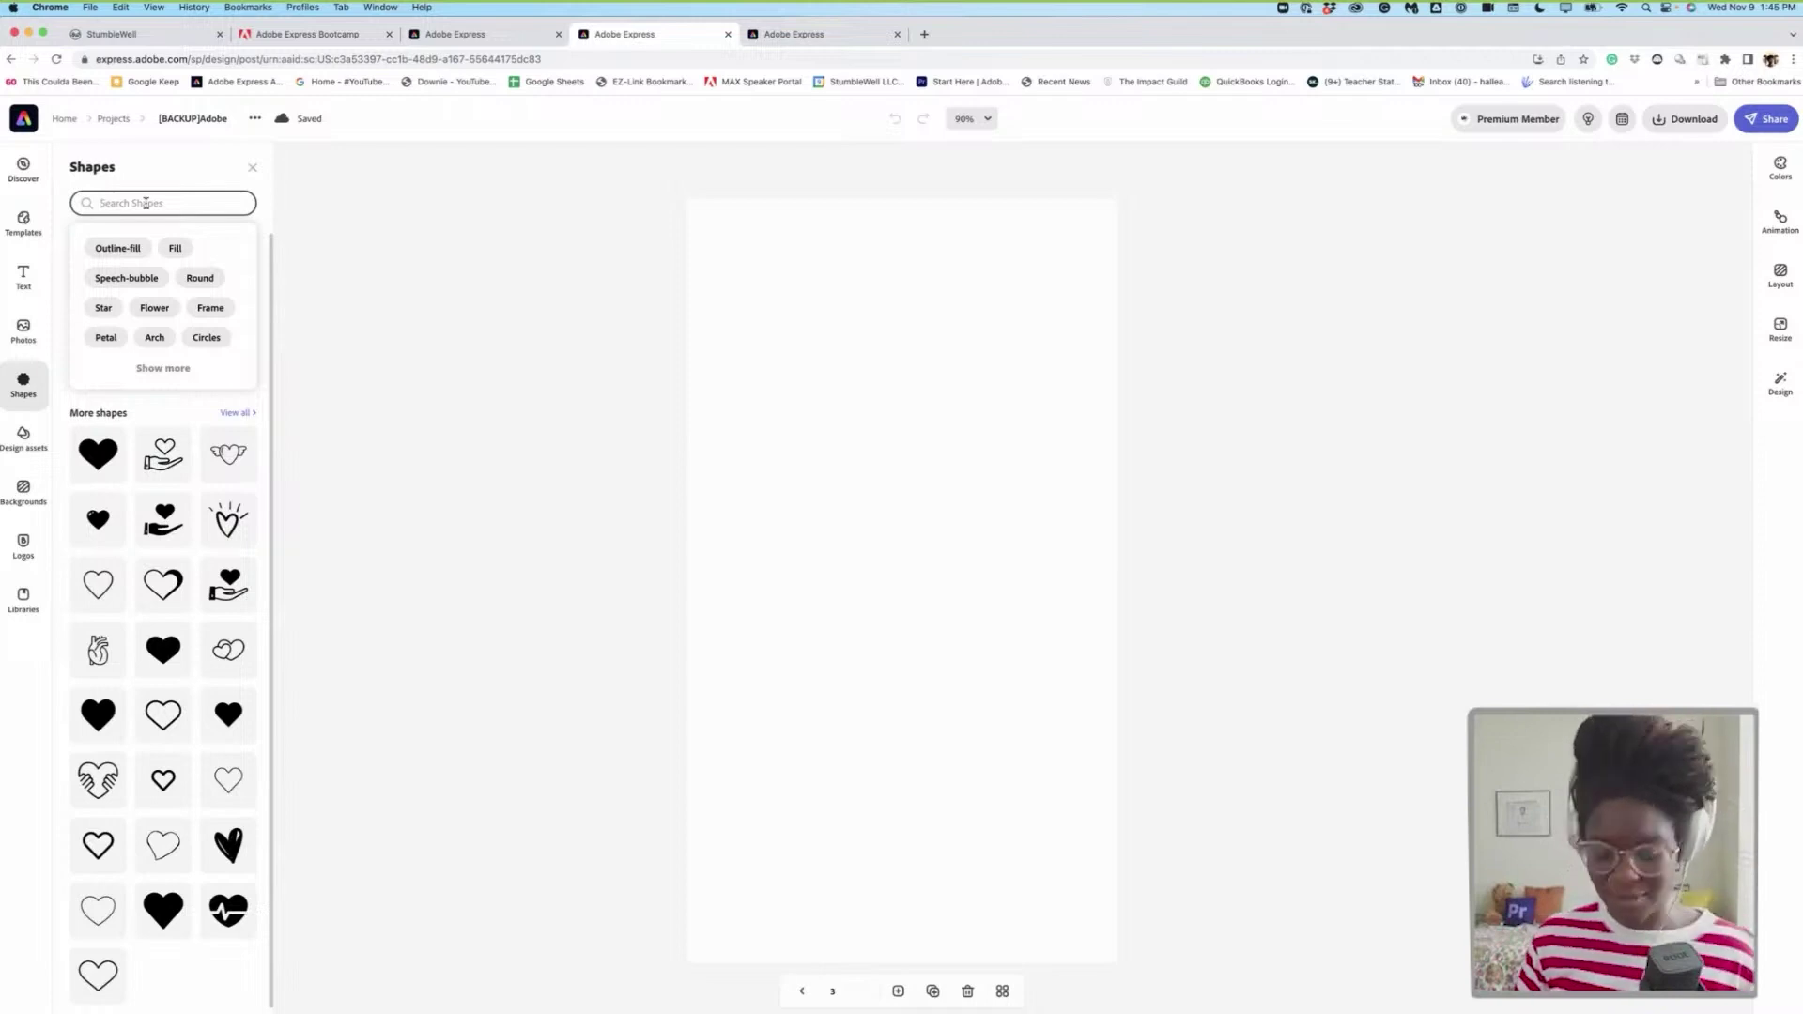
text(tiktok)
key(Return)
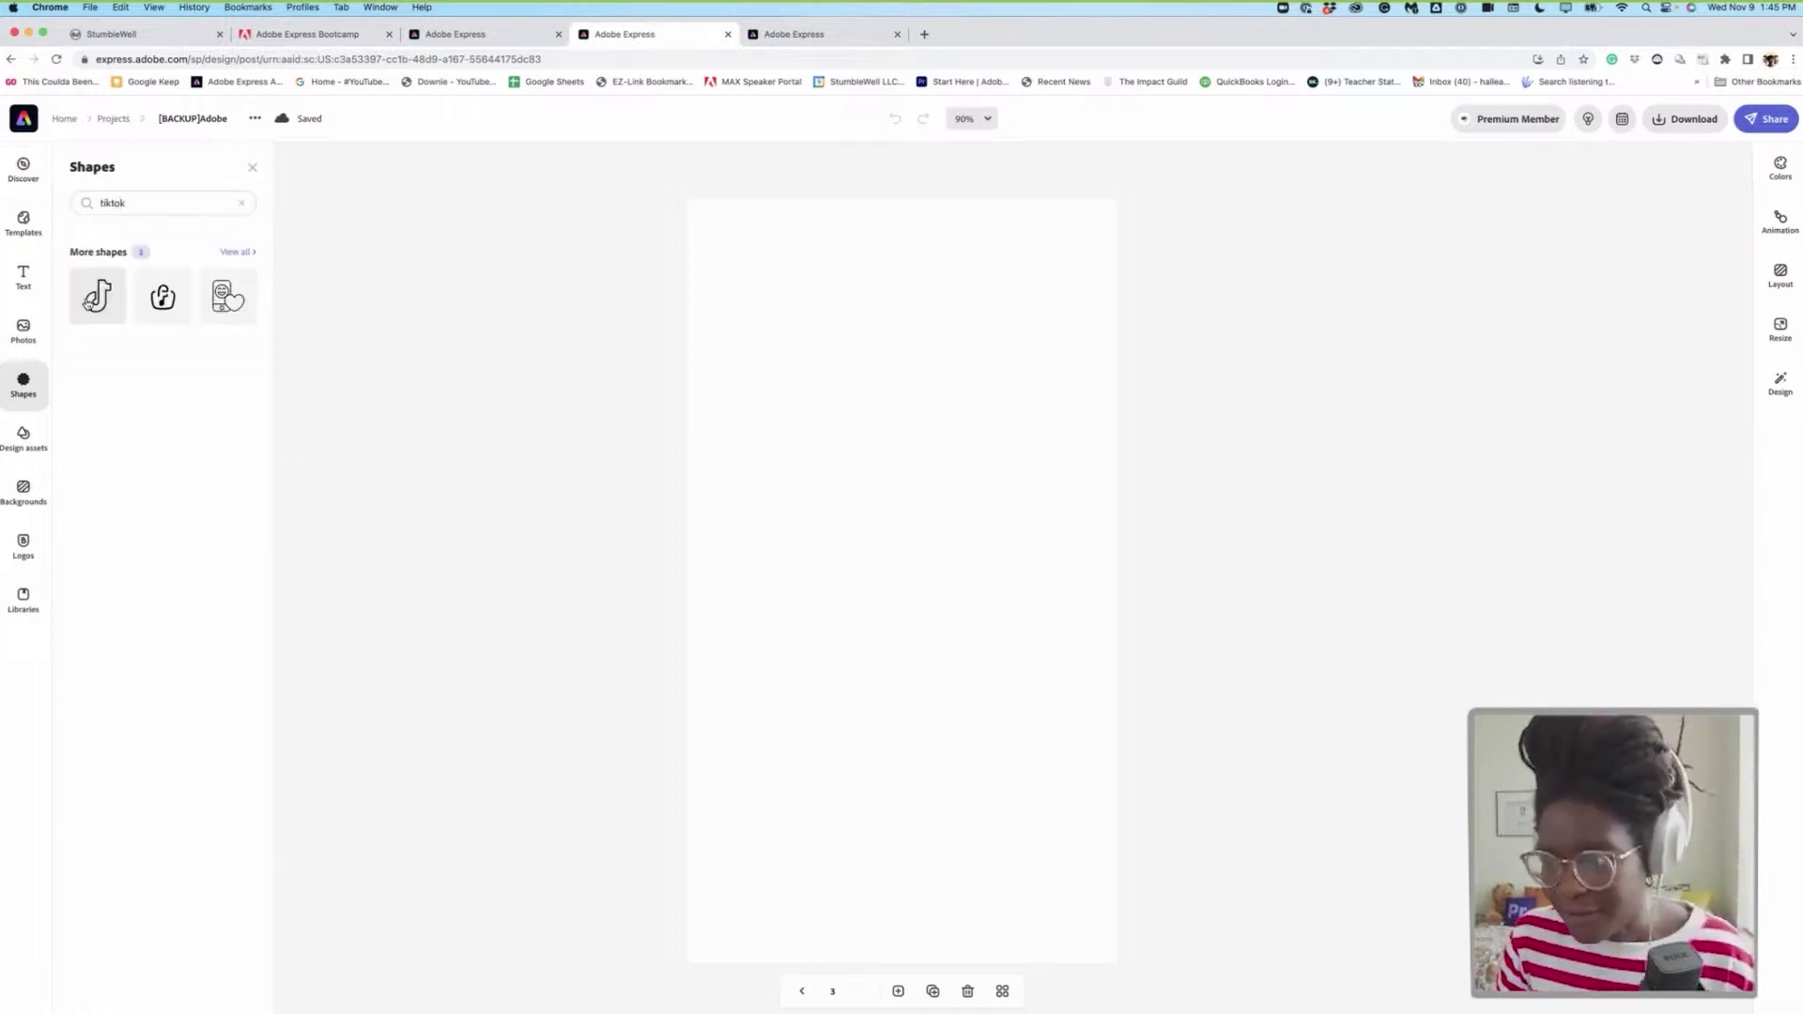
click(100, 310)
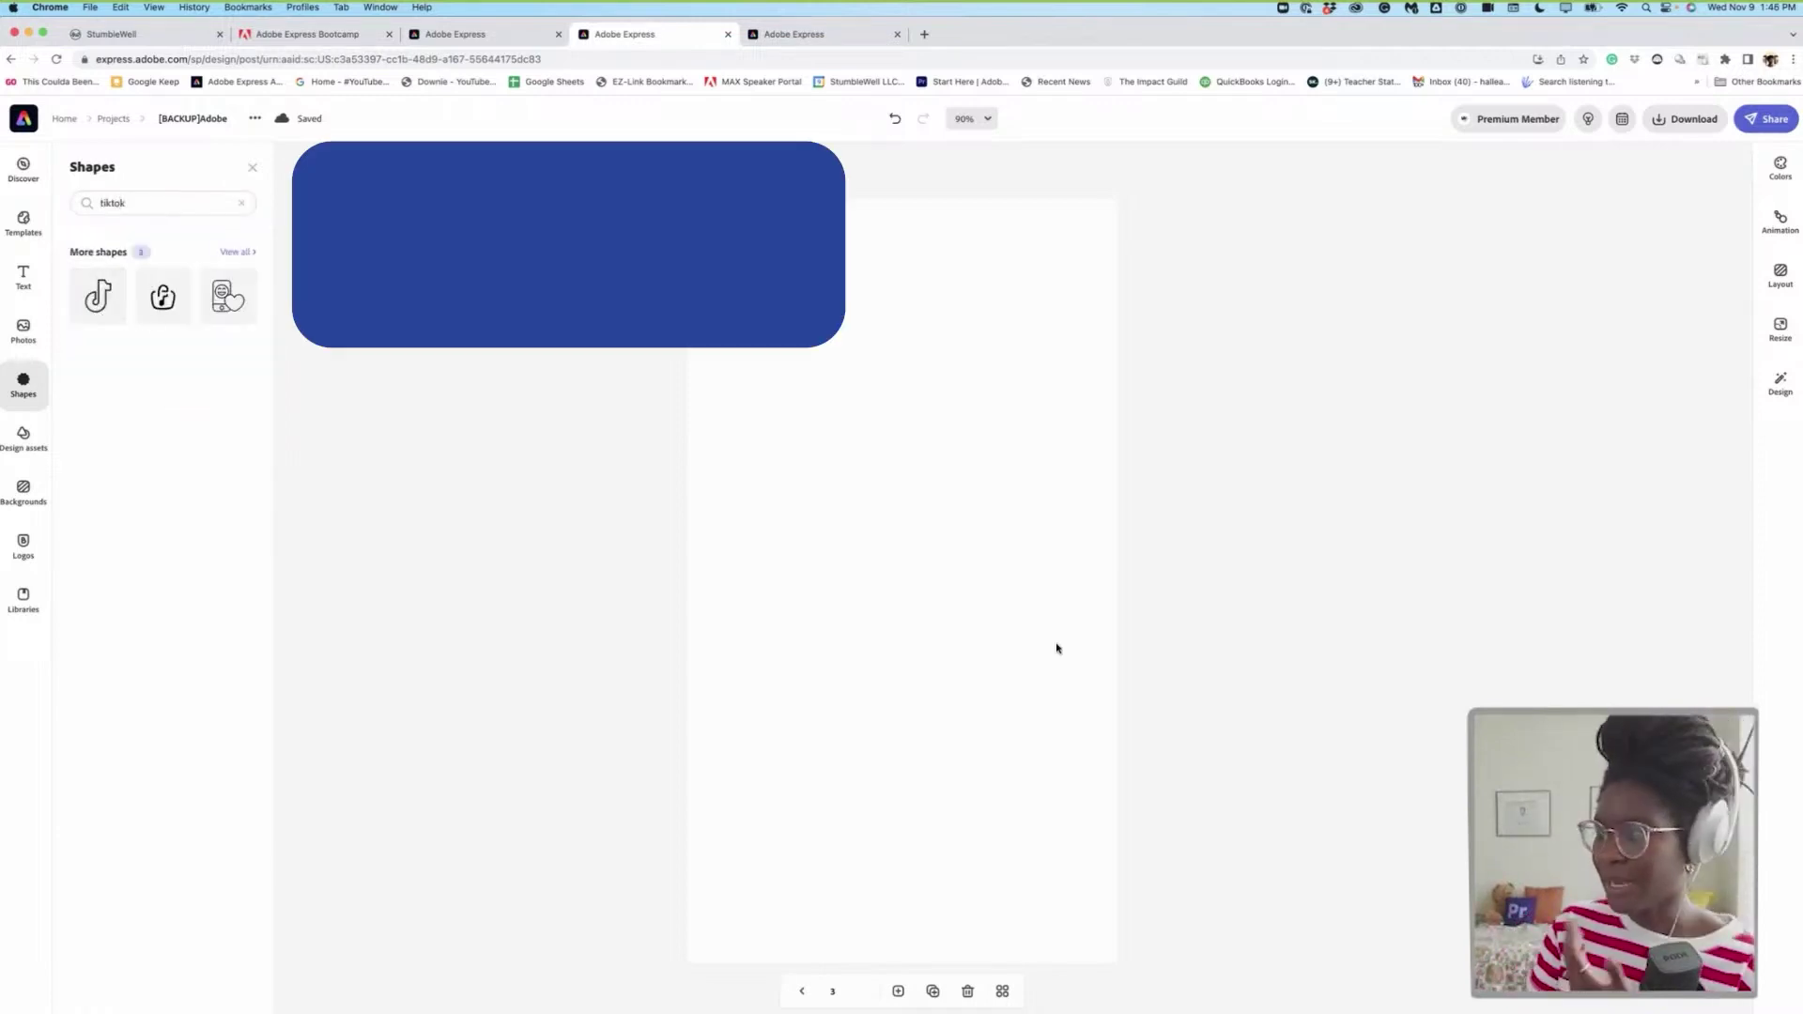
drag(975, 783, 966, 789)
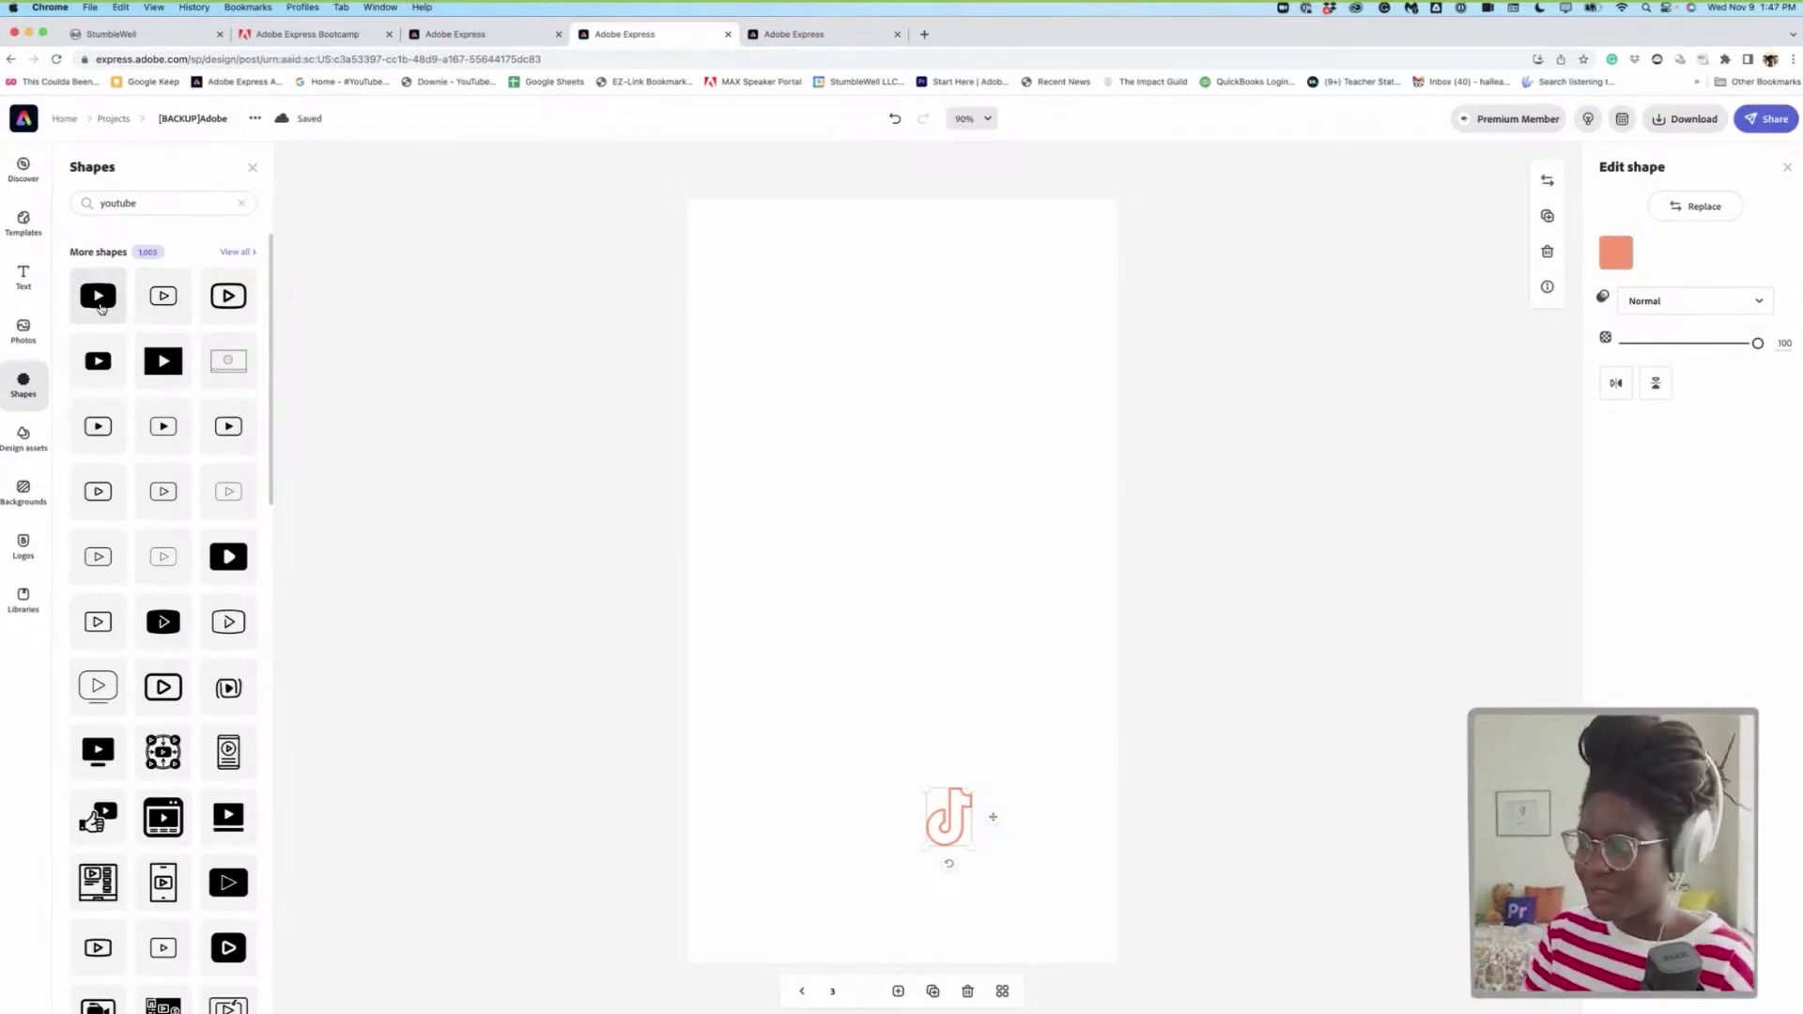
click(100, 309)
click(24, 276)
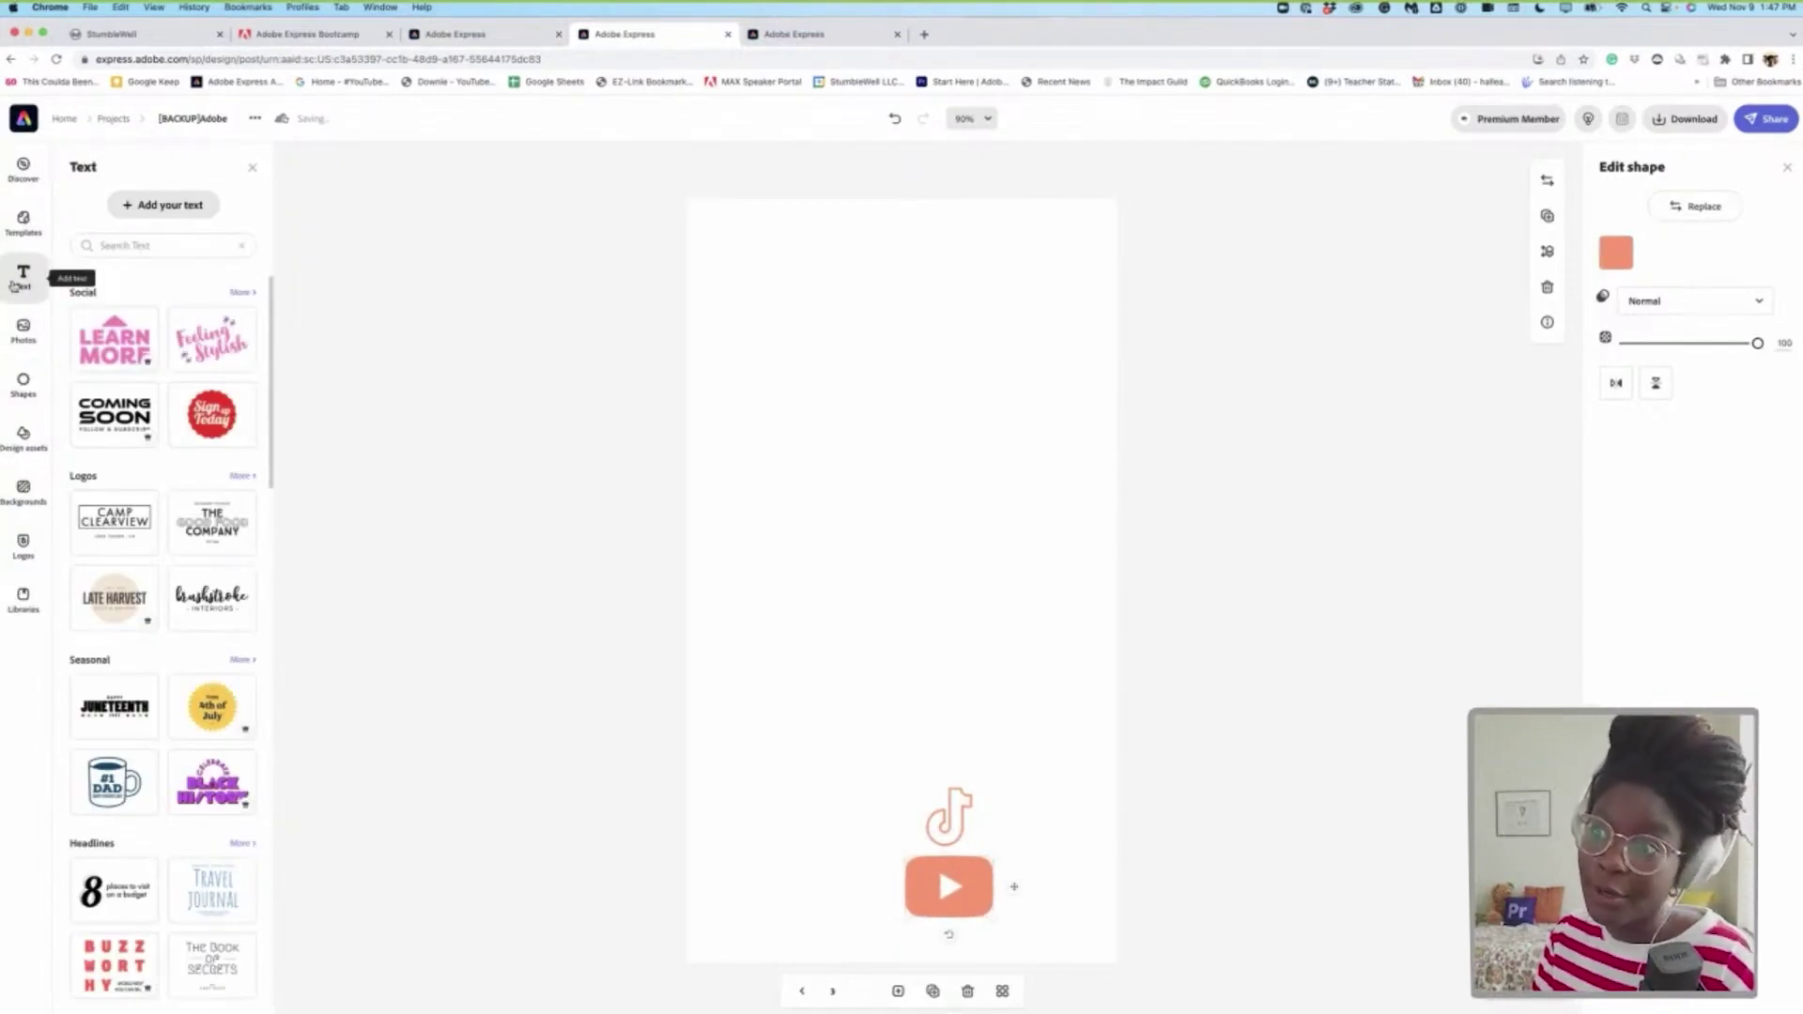
Add two text boxes containing the creator's social handle beside the icons
scroll(210, 729, down, 5)
scroll(210, 729, up, 1)
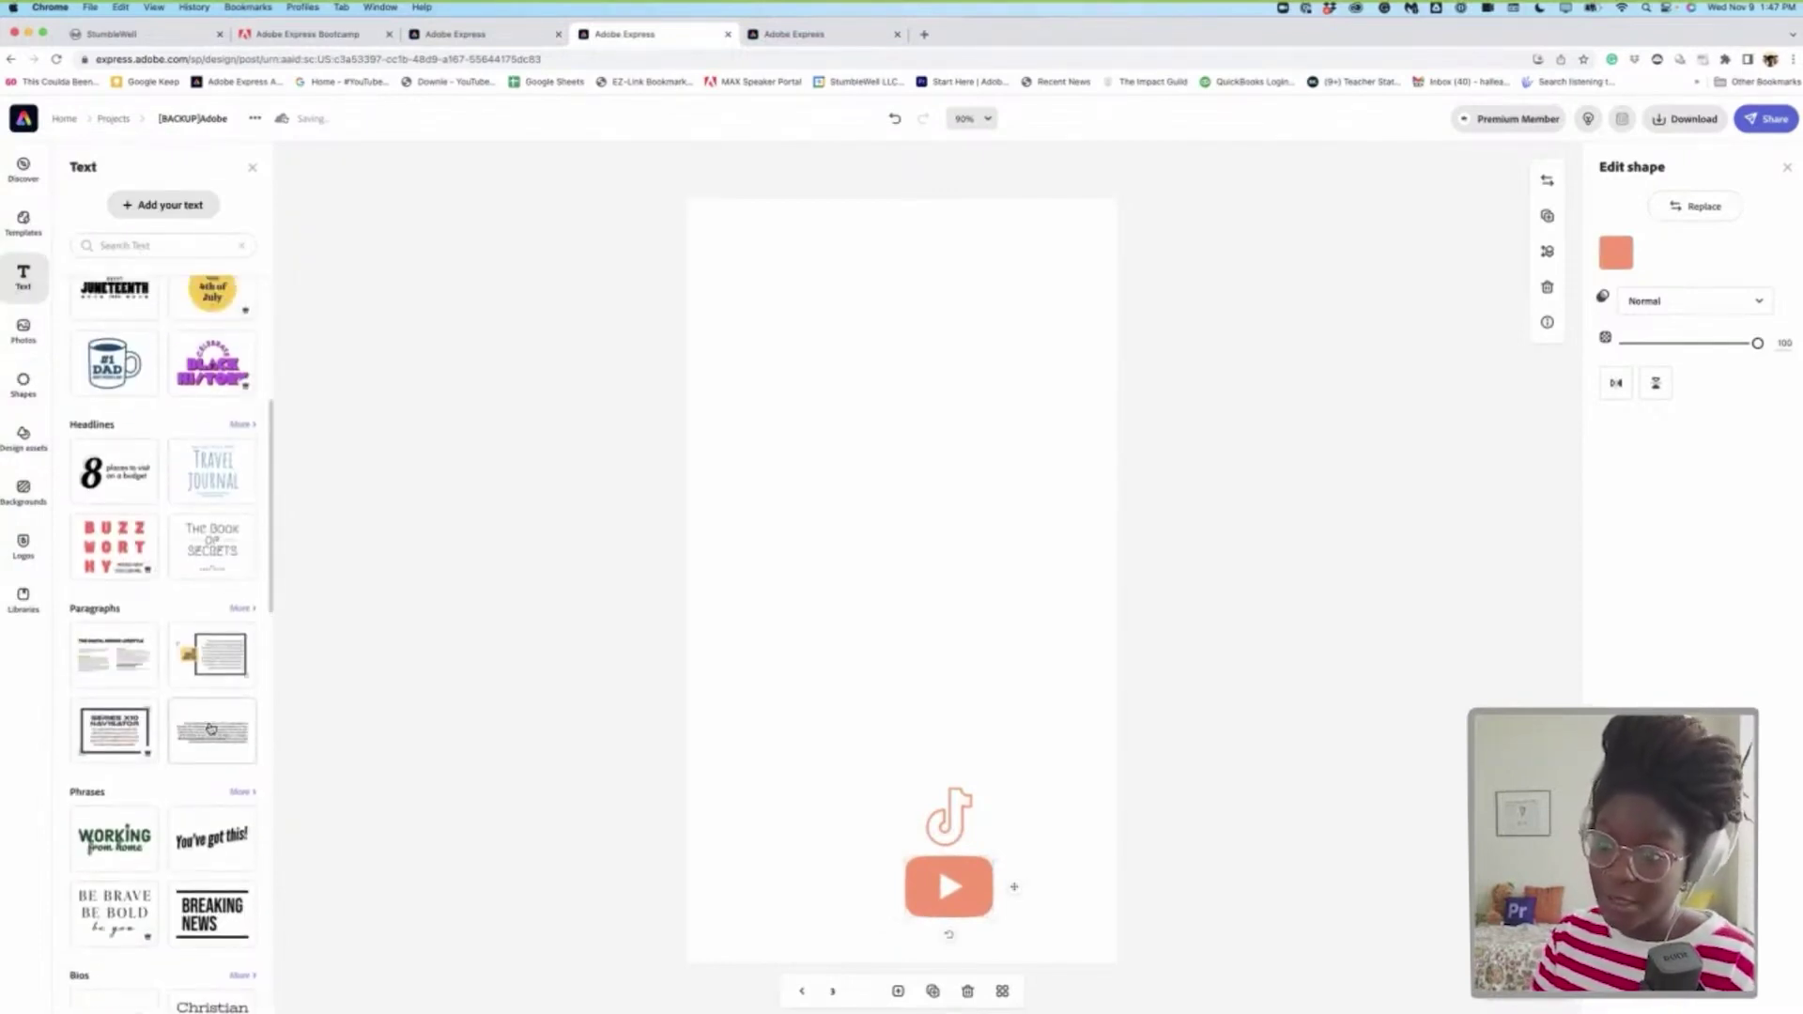
scroll(210, 729, up, 5)
click(170, 205)
text(@ha)
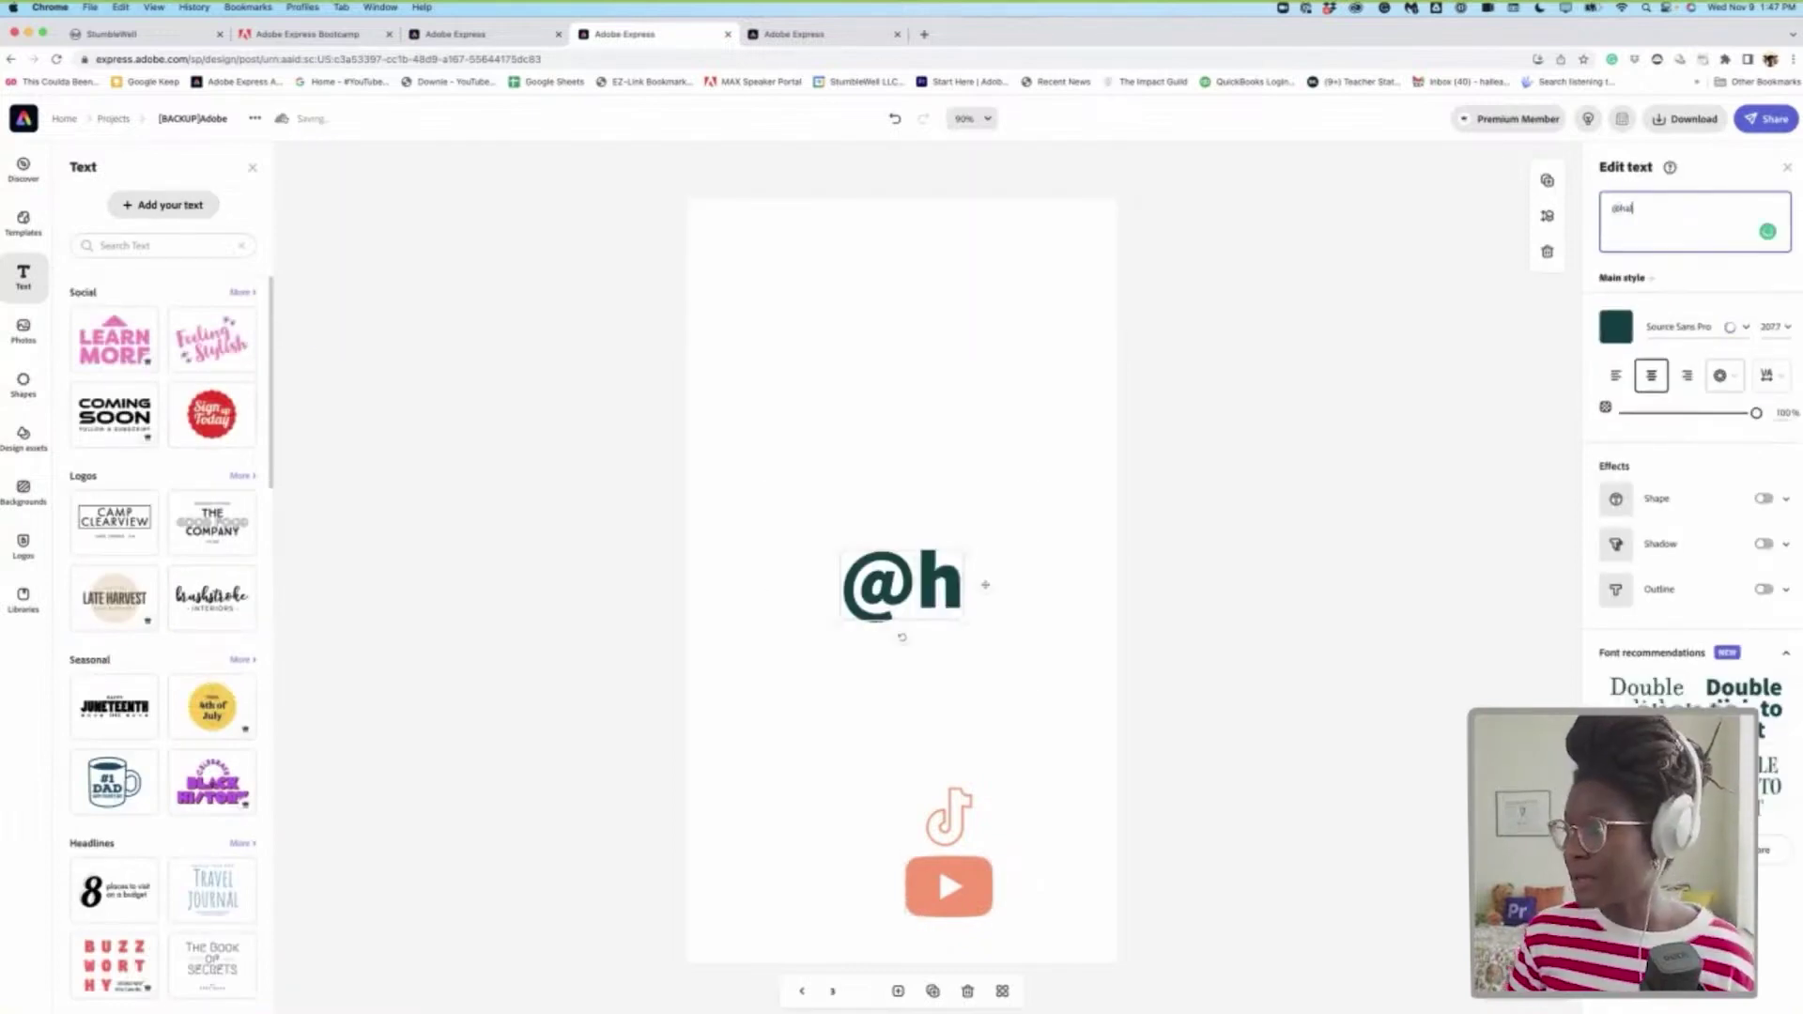
text(llease)
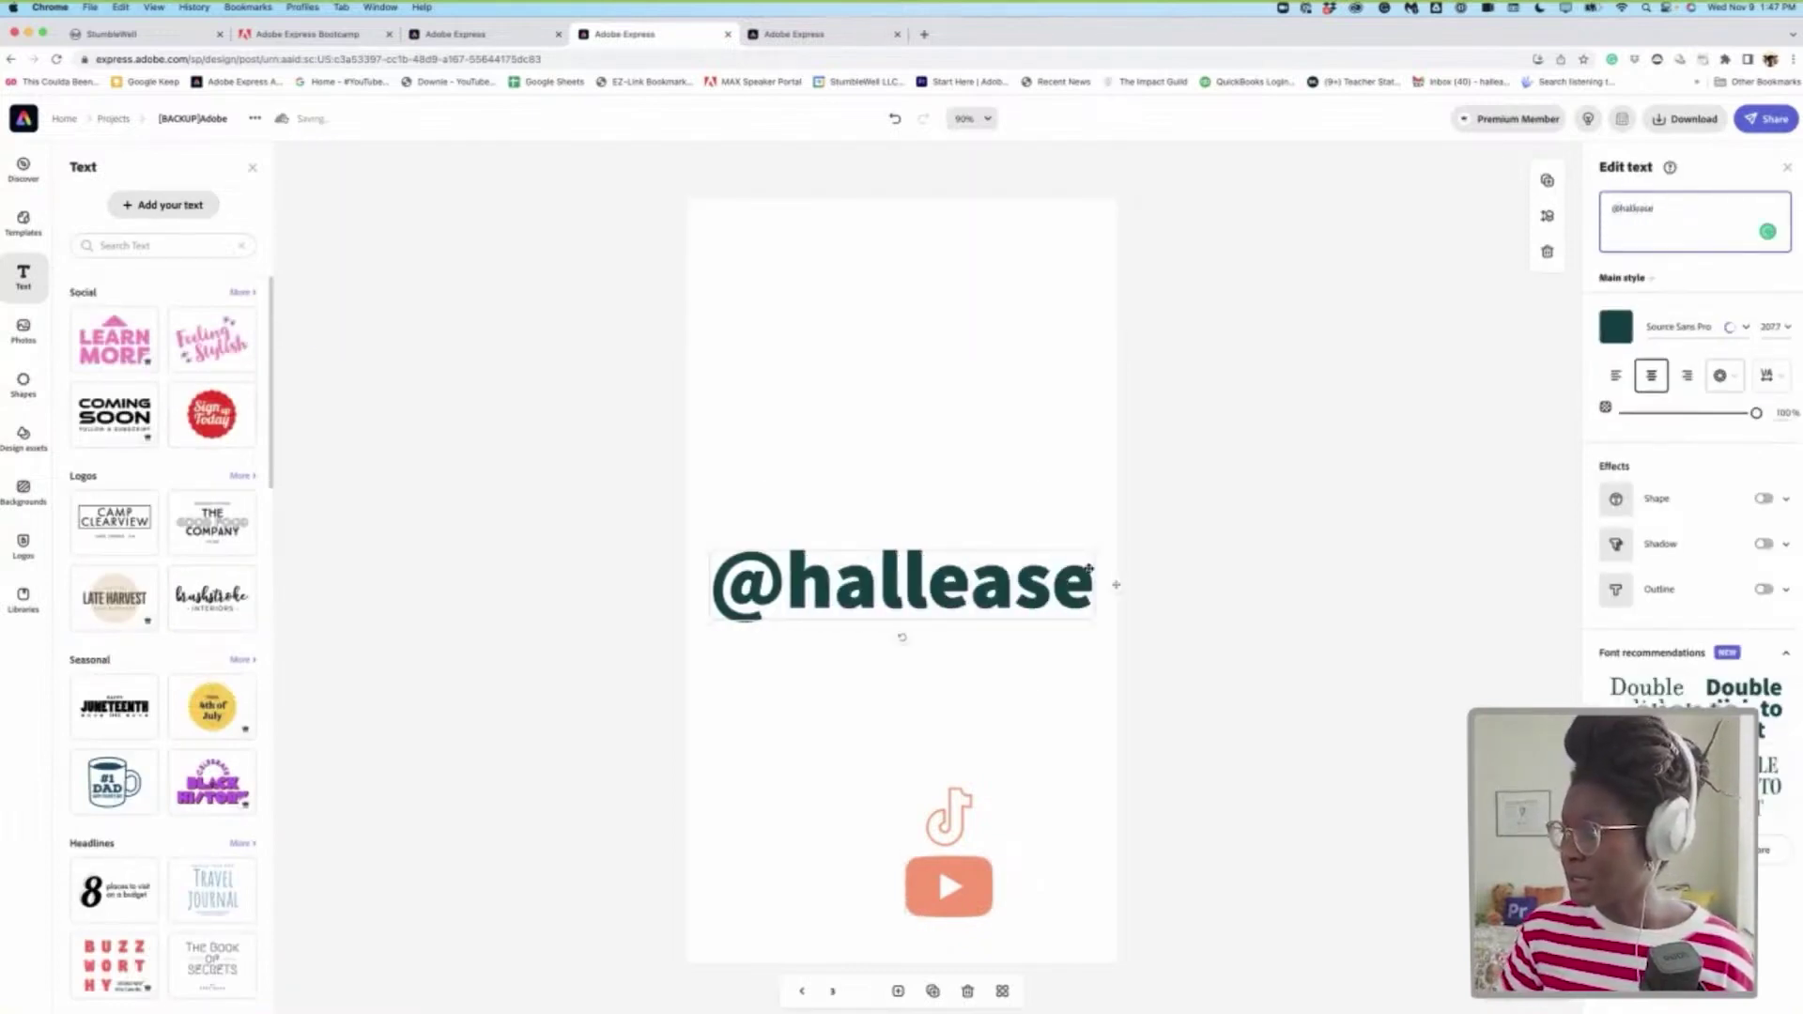
click(163, 205)
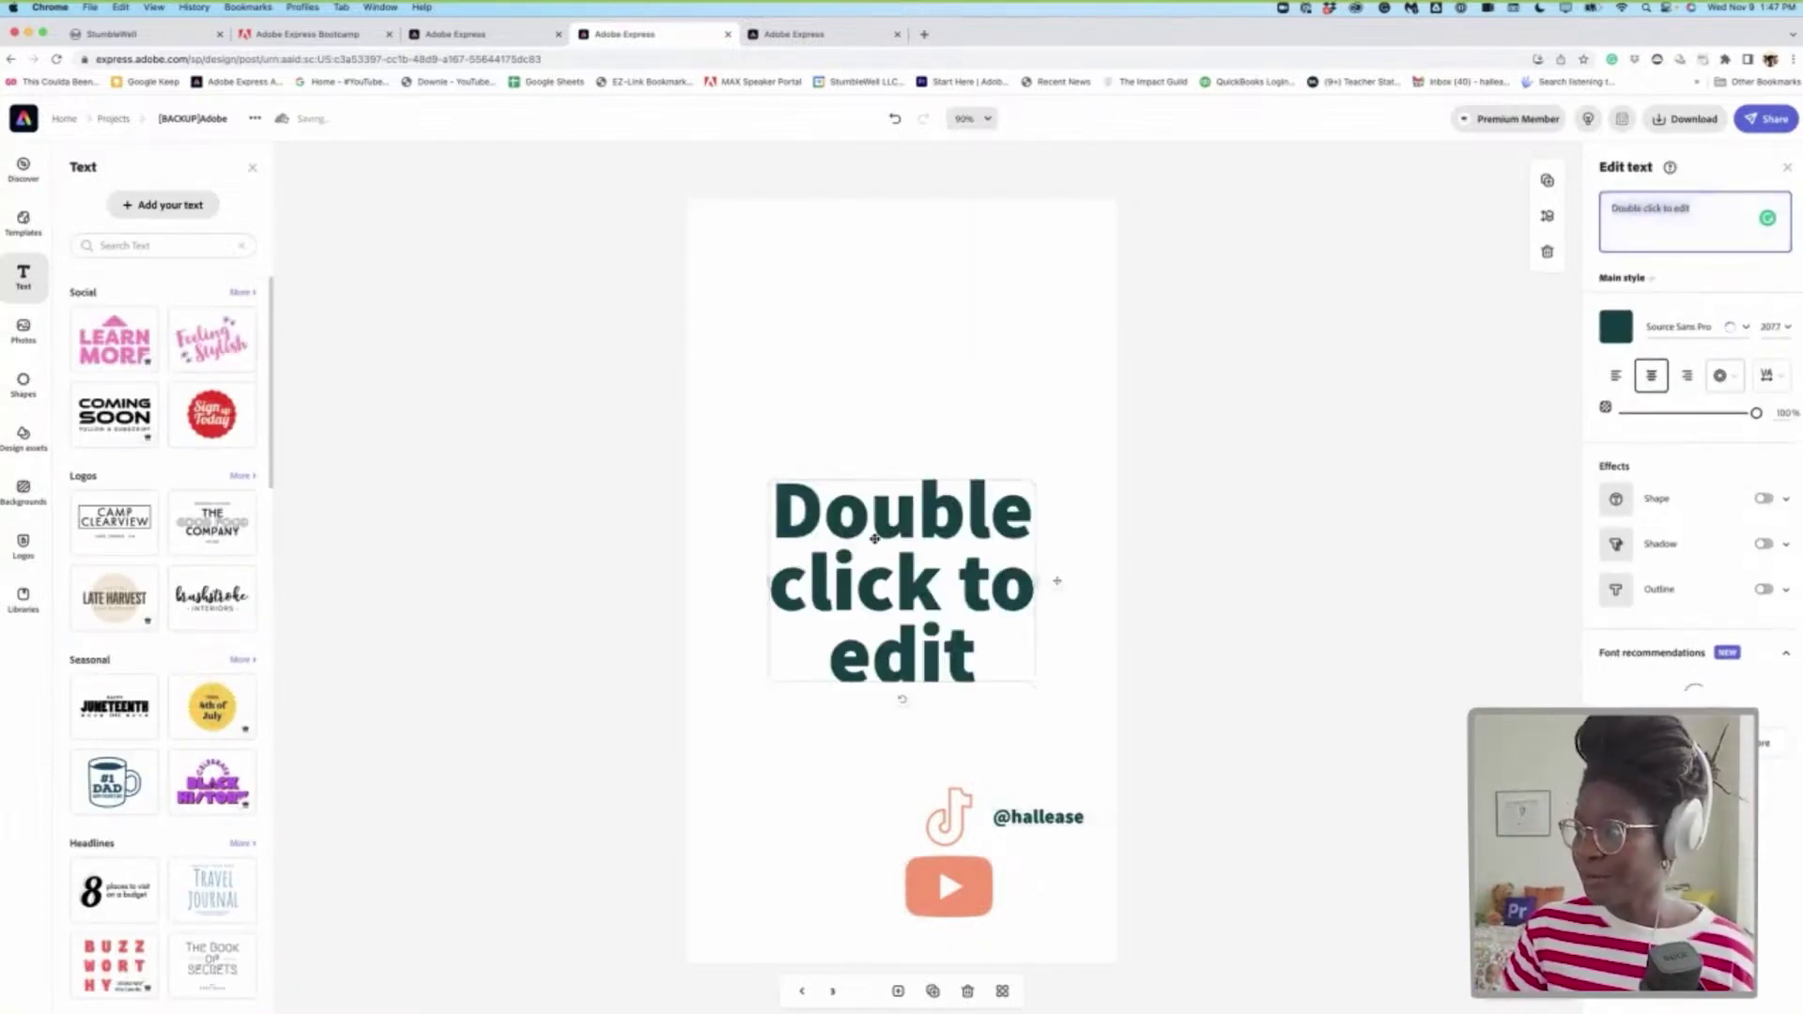
text(@hallease)
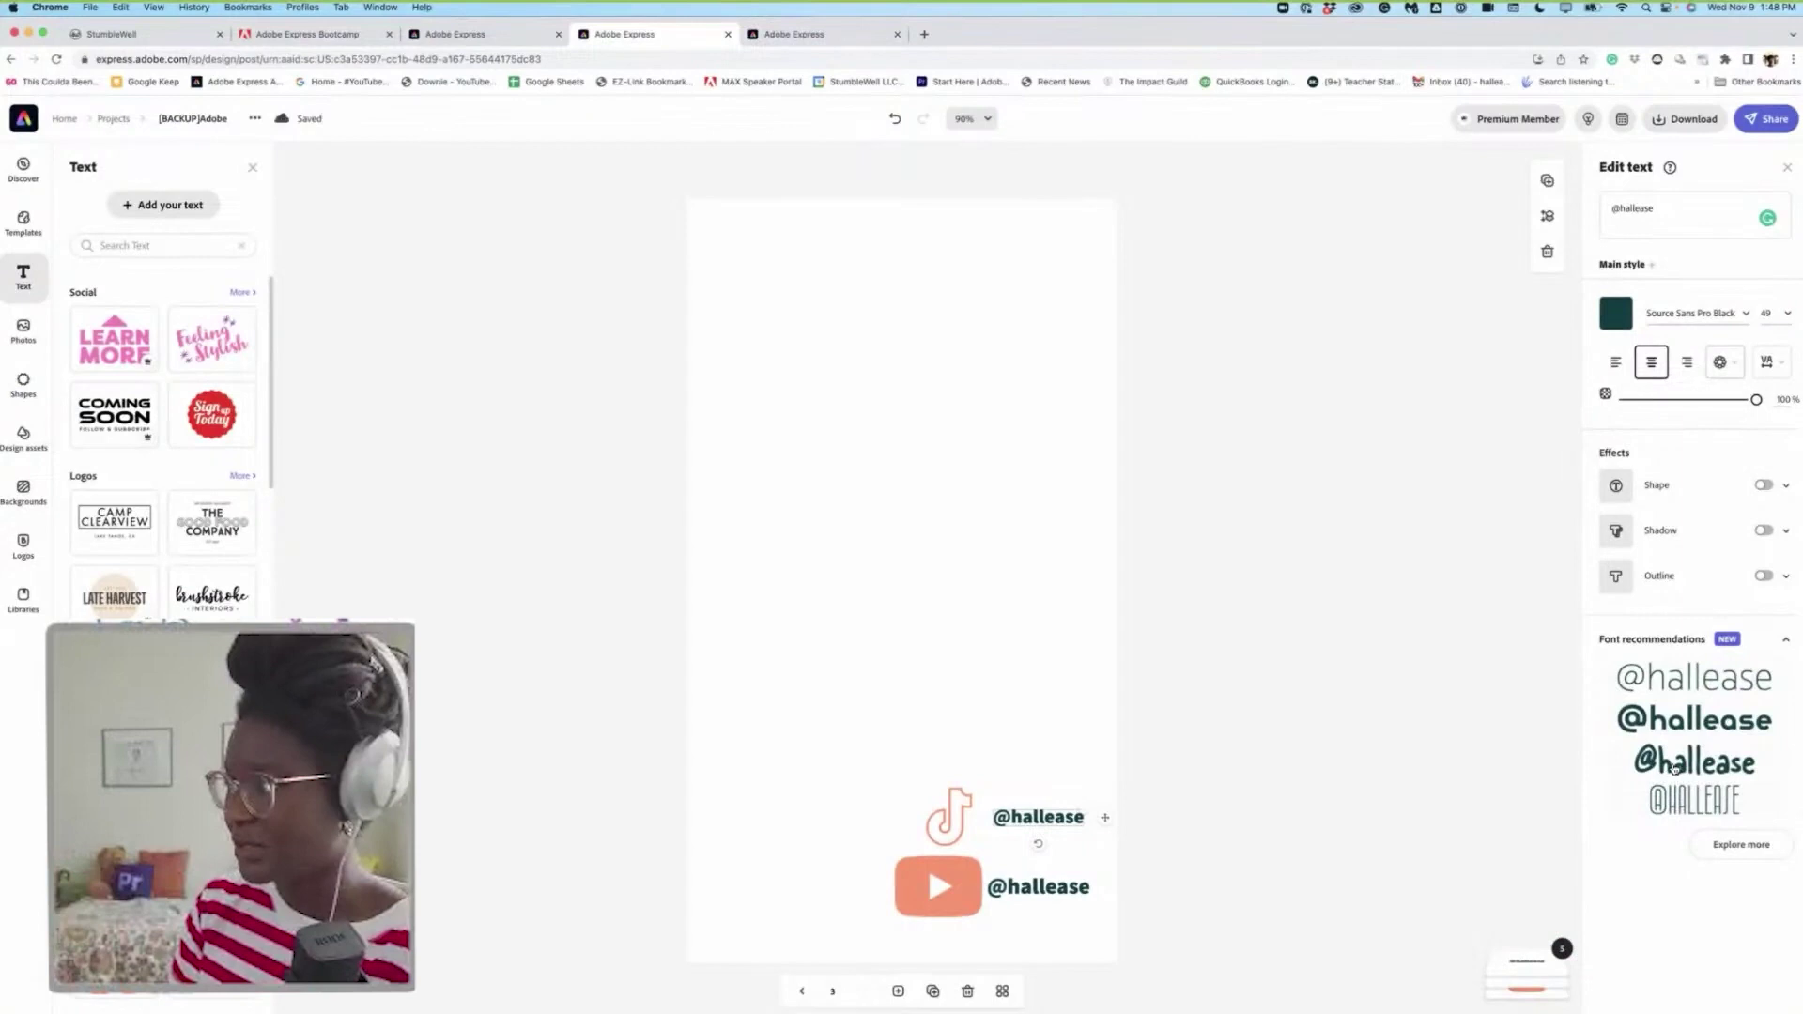
Set both handle texts to white (#FFFFFF)
click(1716, 722)
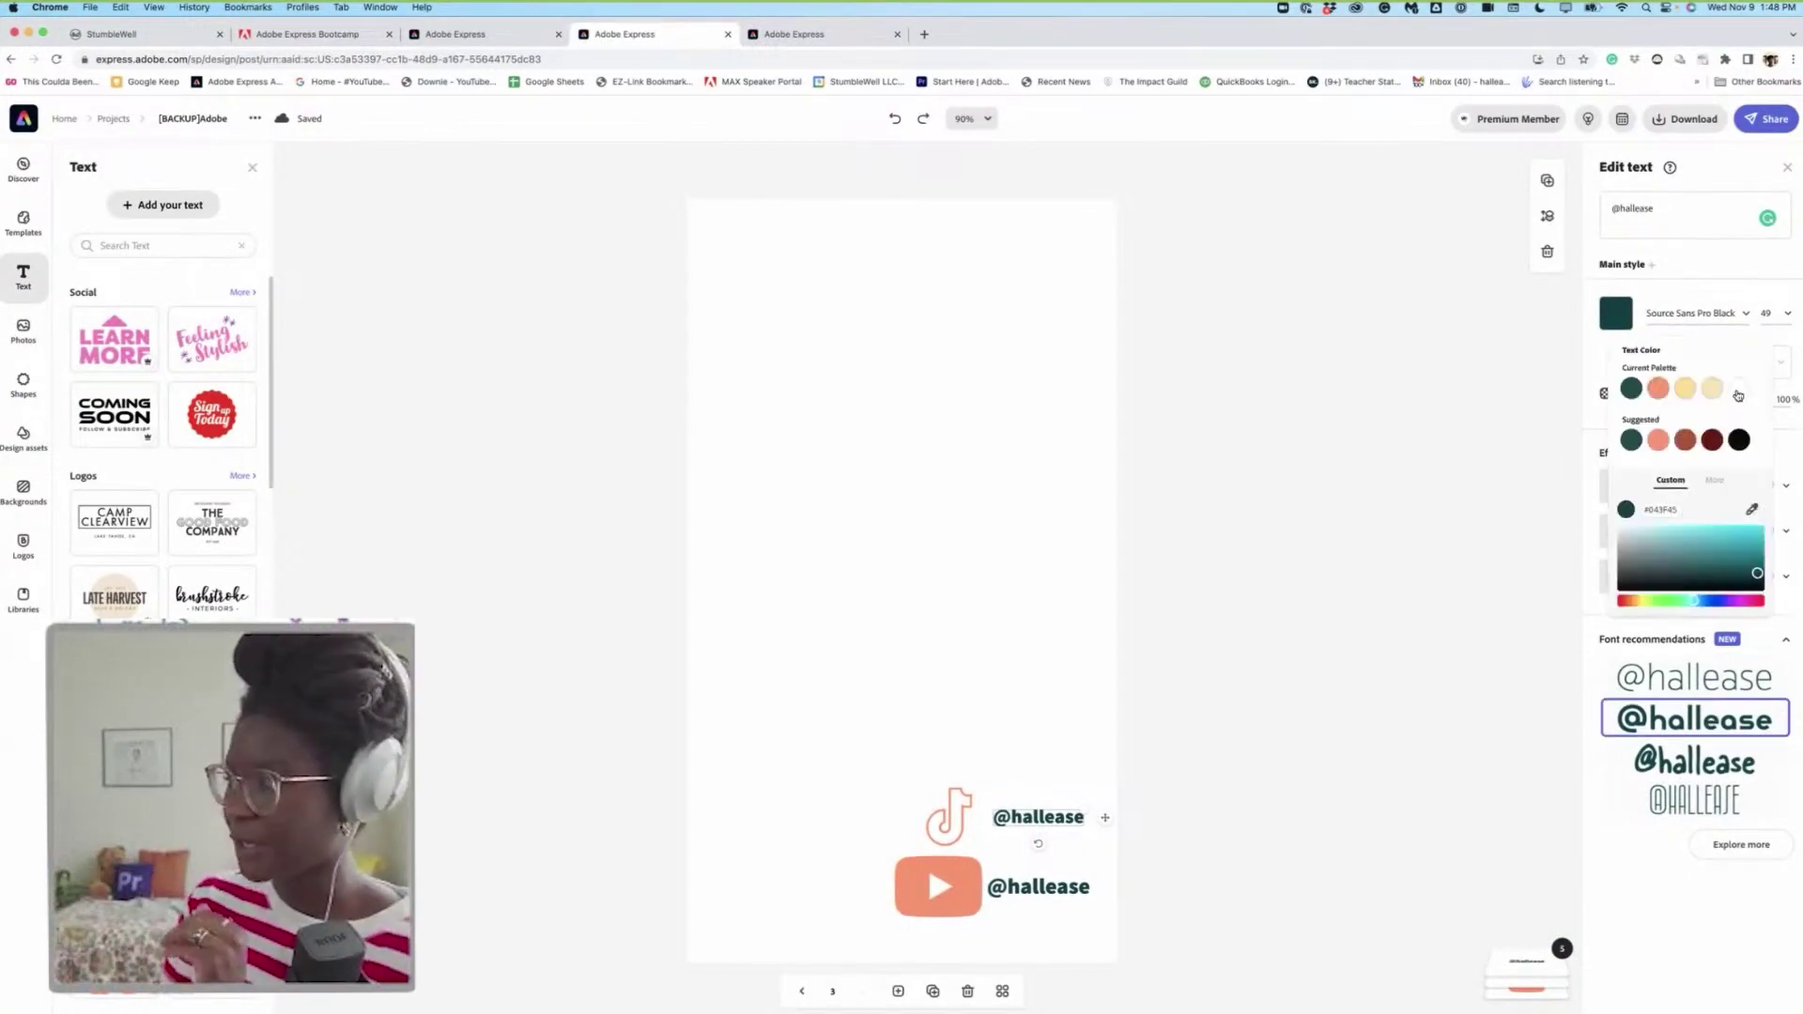
click(1046, 889)
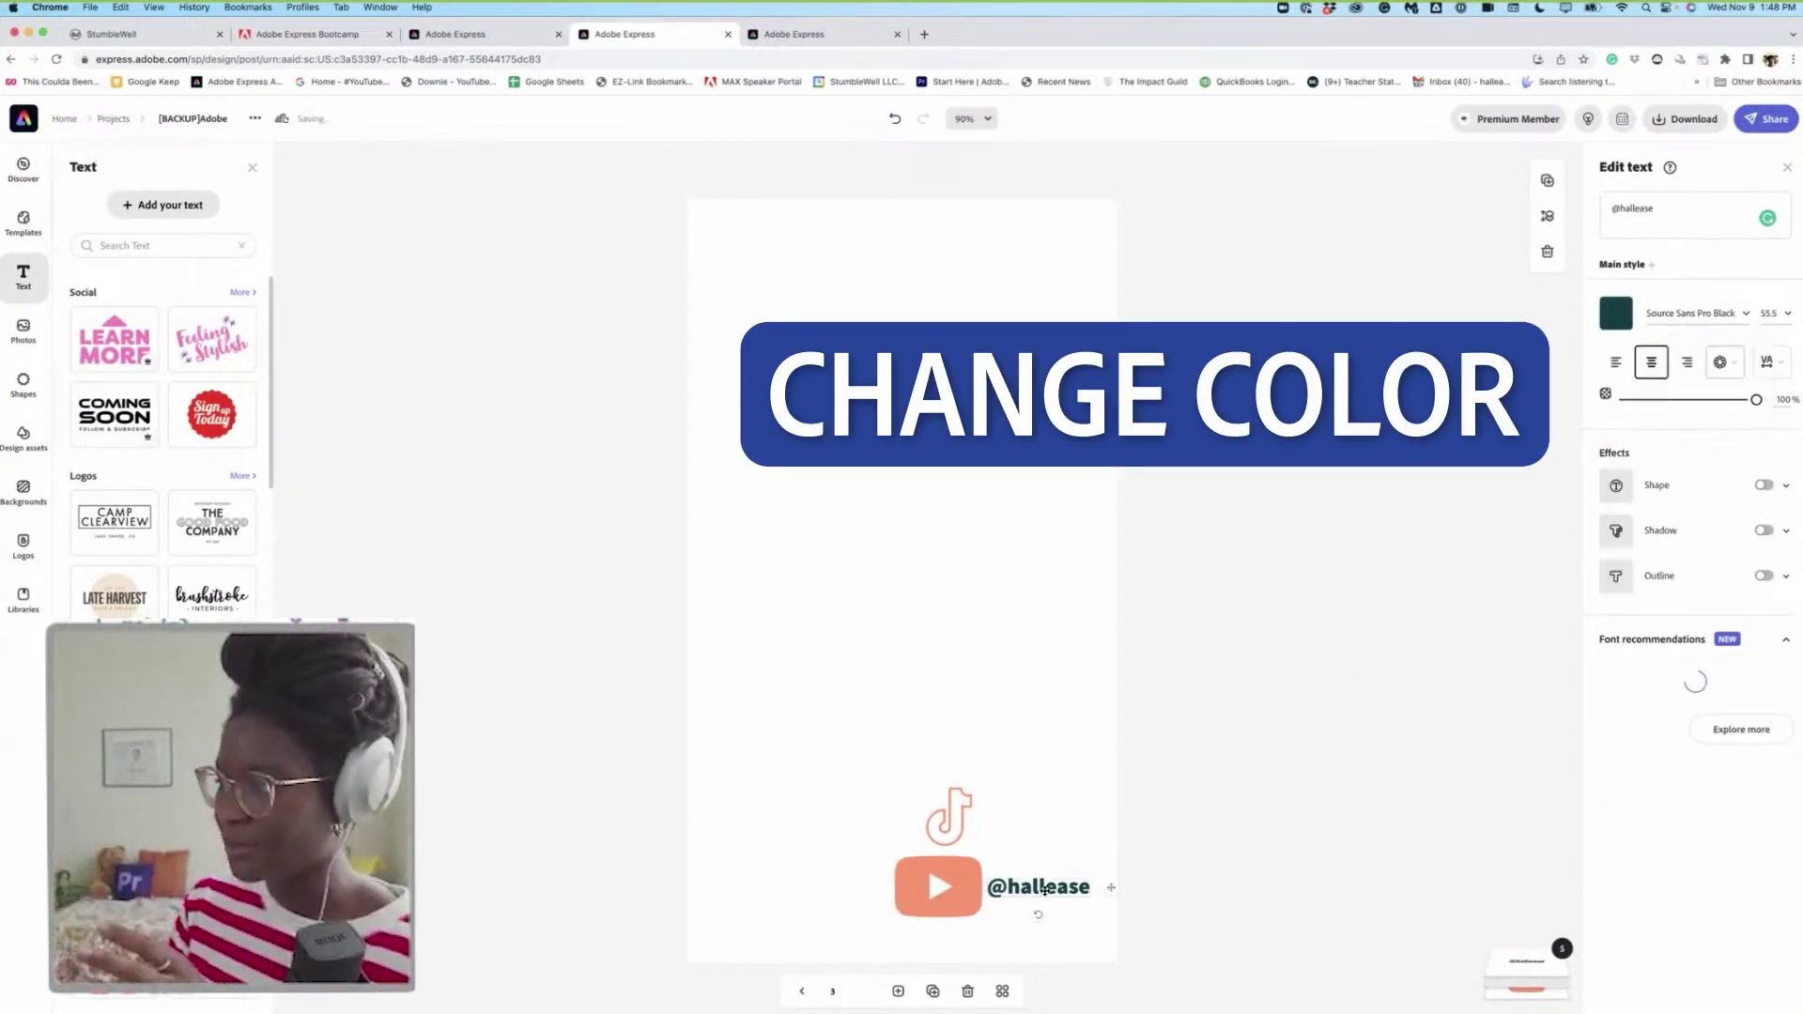
click(1616, 328)
click(1739, 393)
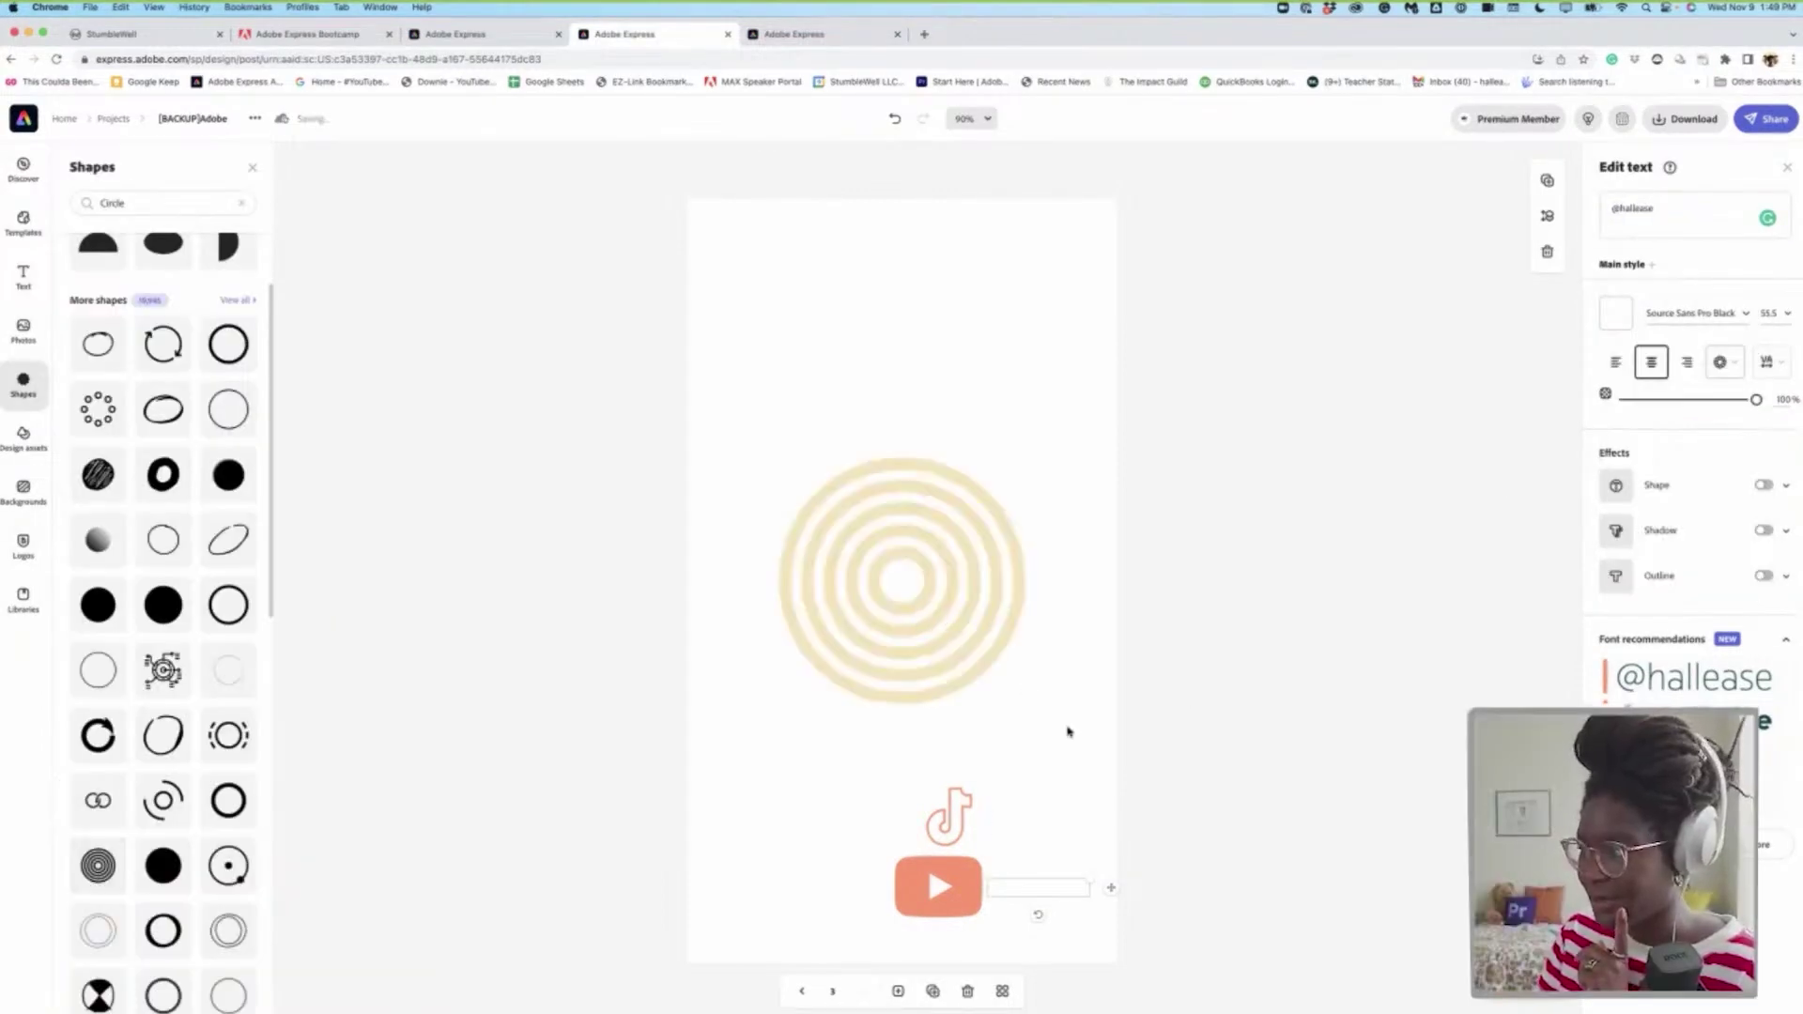
Drag the concentric circles to the page's lower right behind the icons
drag(995, 667, 1131, 959)
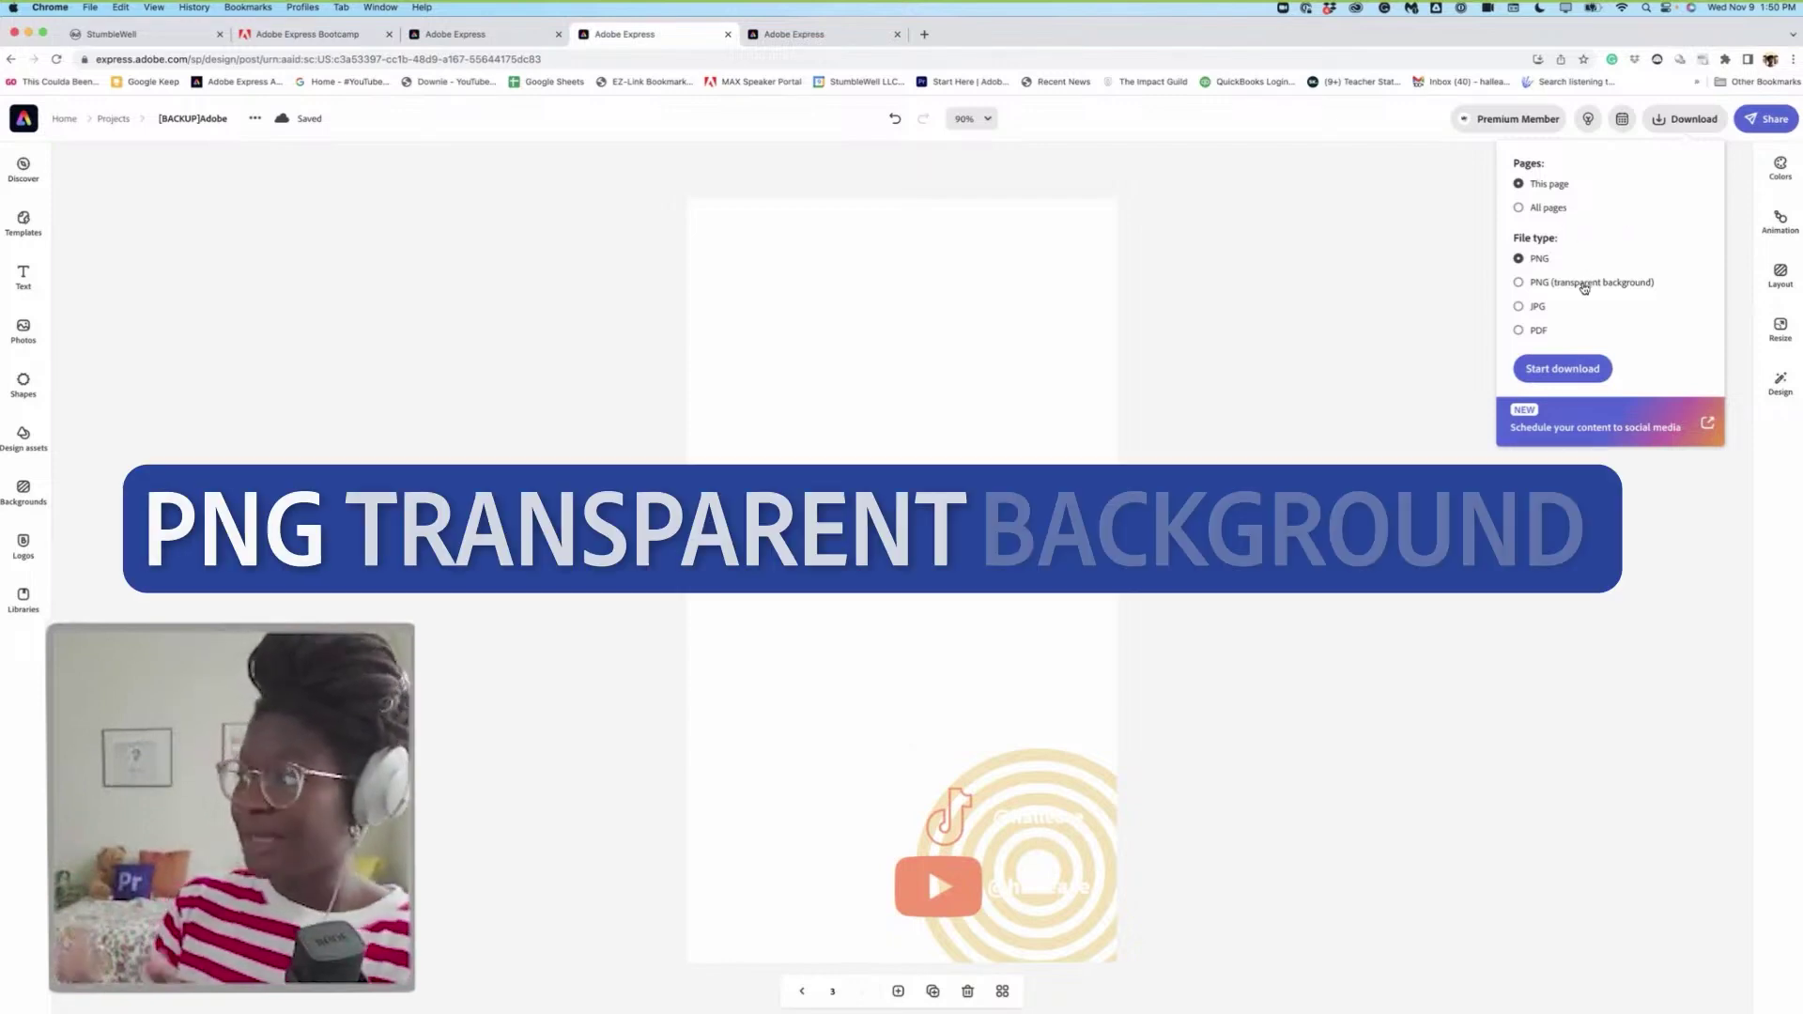
Download all pages as transparent-background PNGs and save the zipped export to the computer
click(1584, 284)
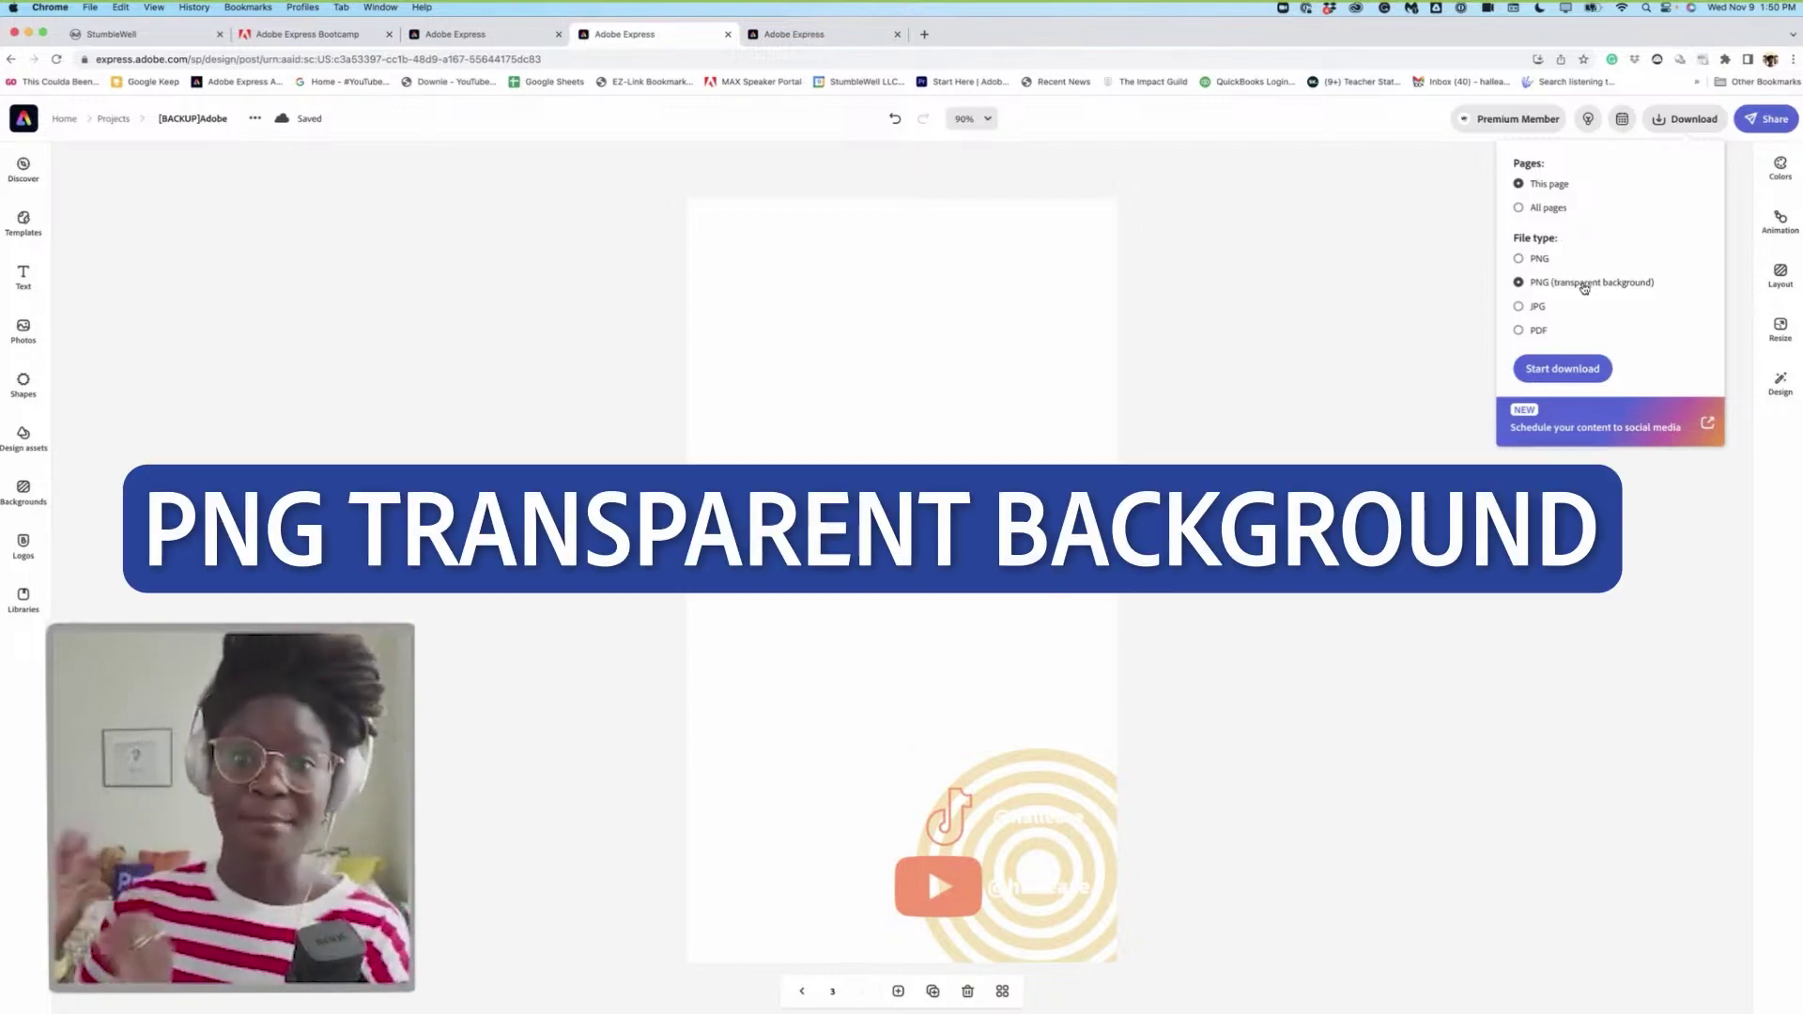
click(1519, 207)
click(1559, 369)
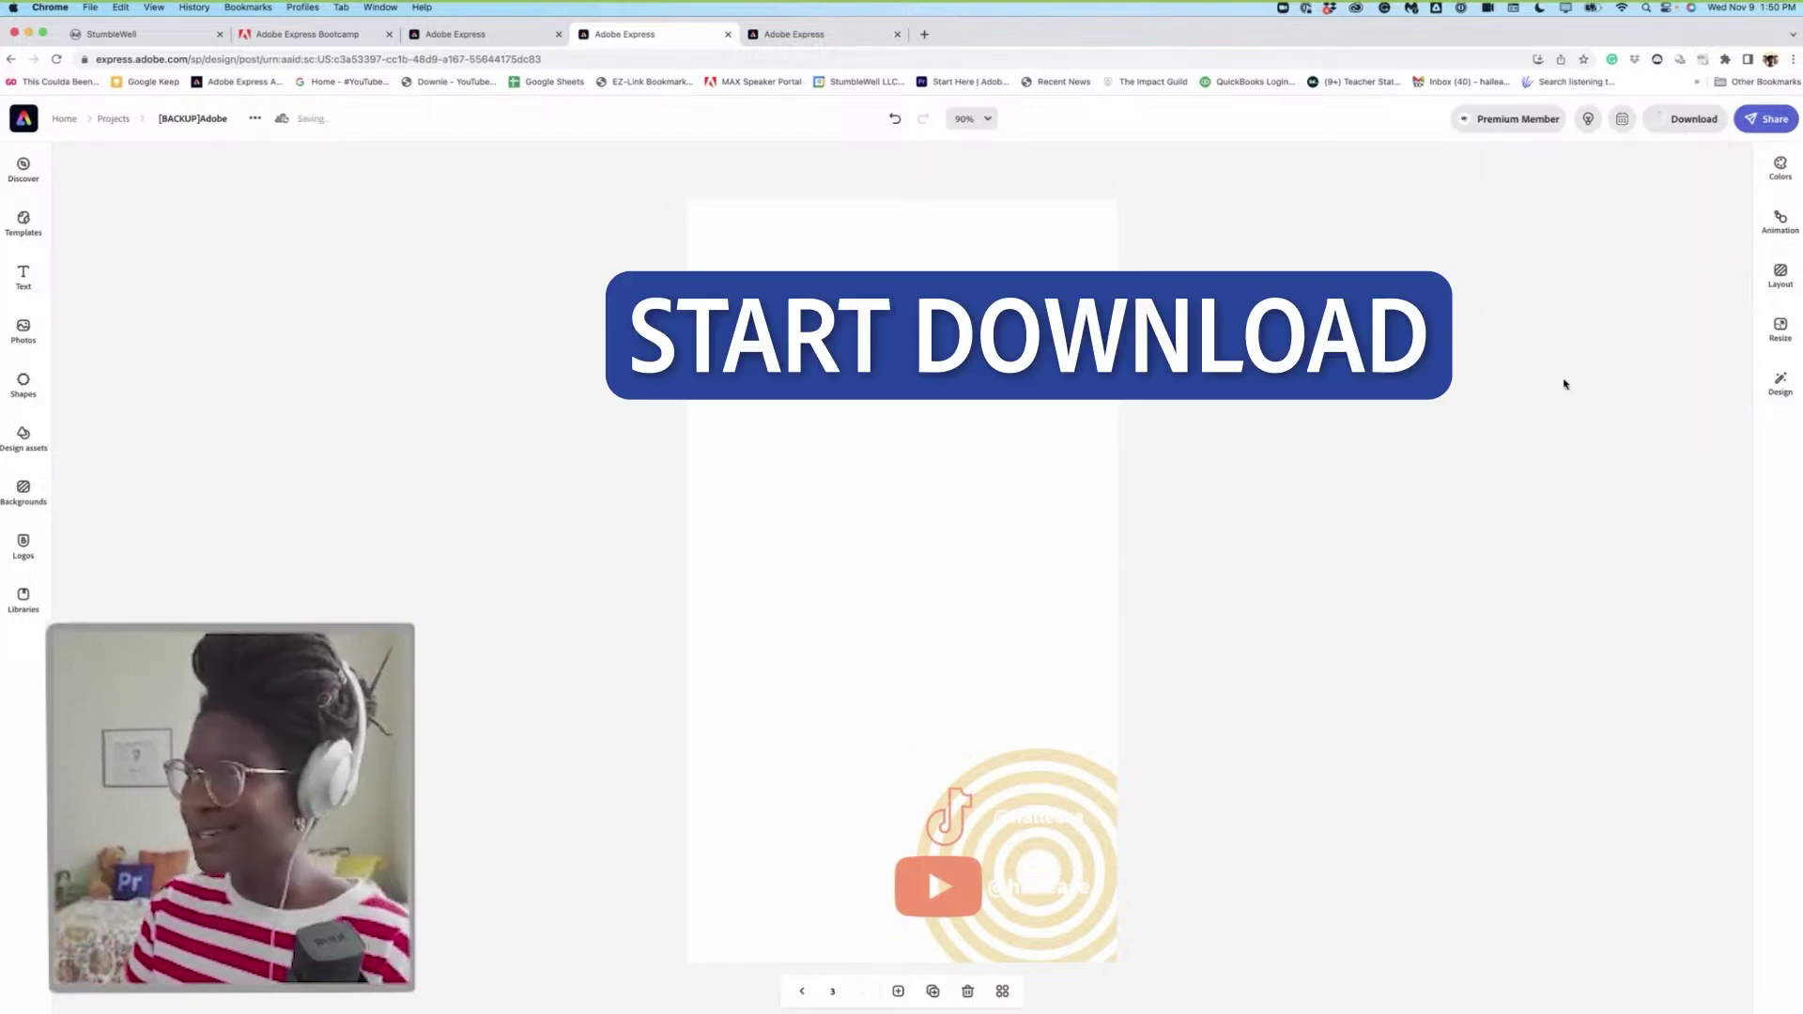
click(1401, 843)
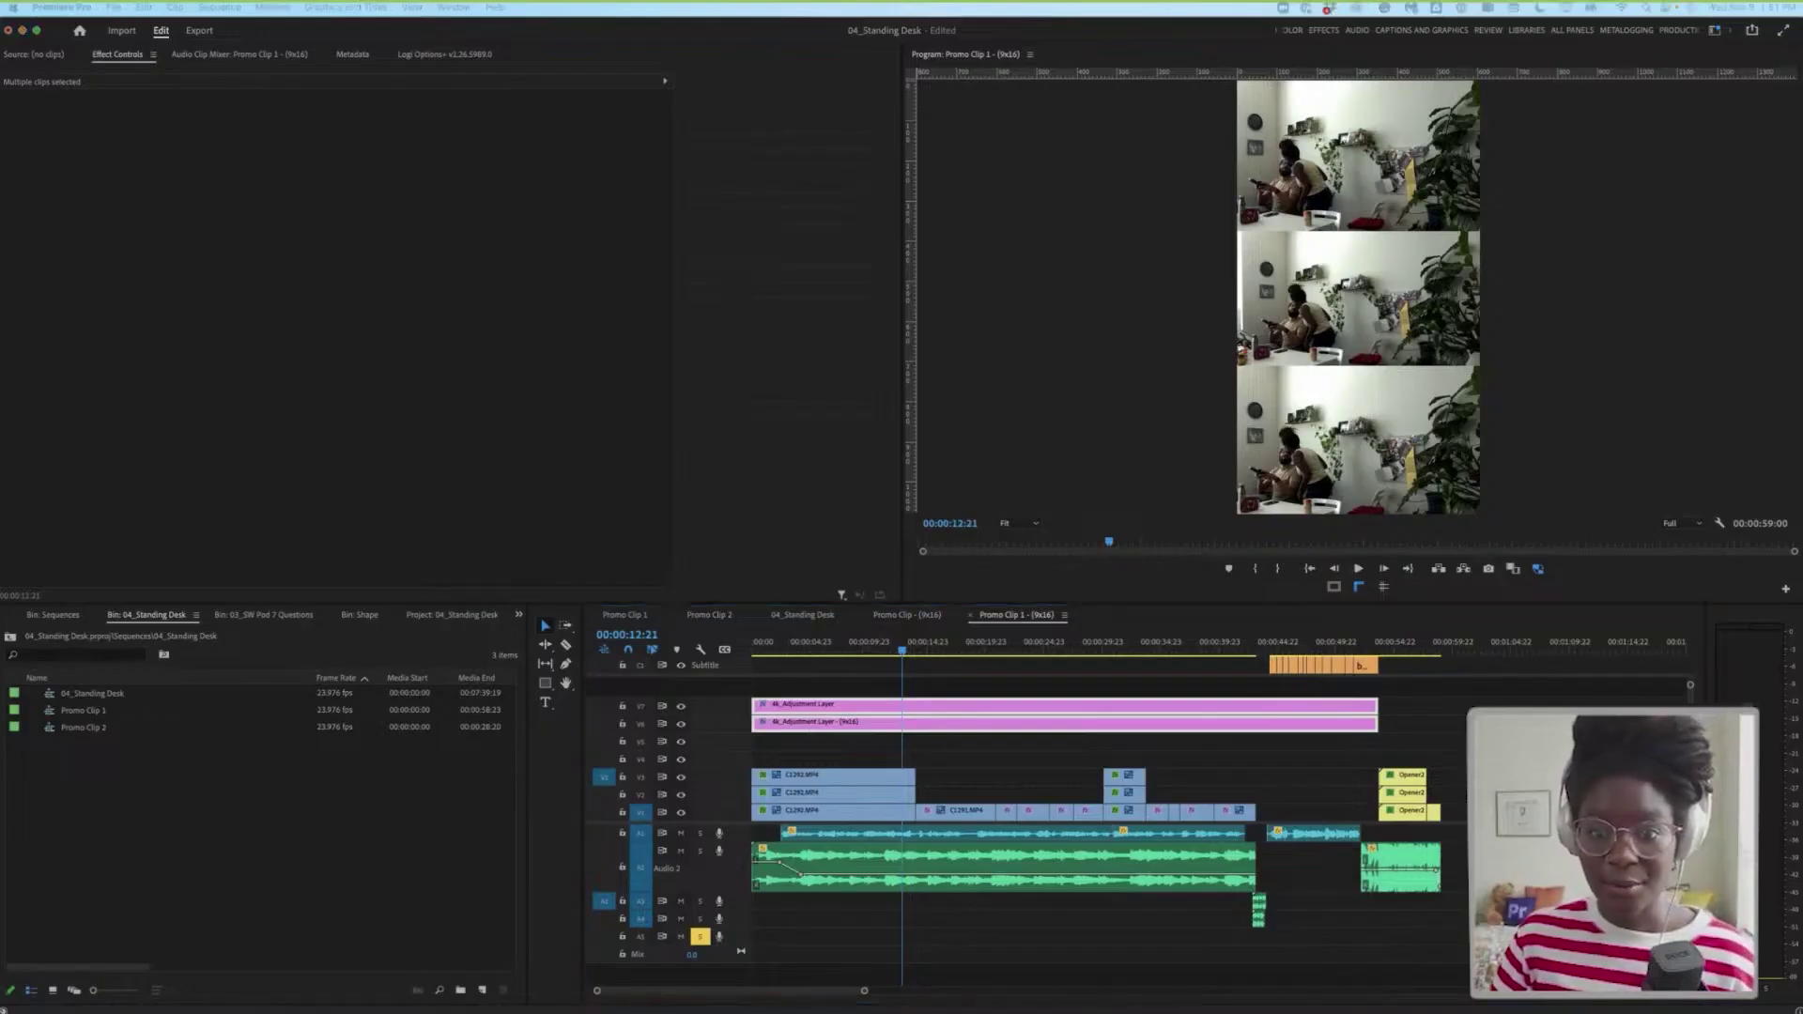
Place the exported PNG on V4 above the footage and select the overlay clip
drag(216, 810, 920, 754)
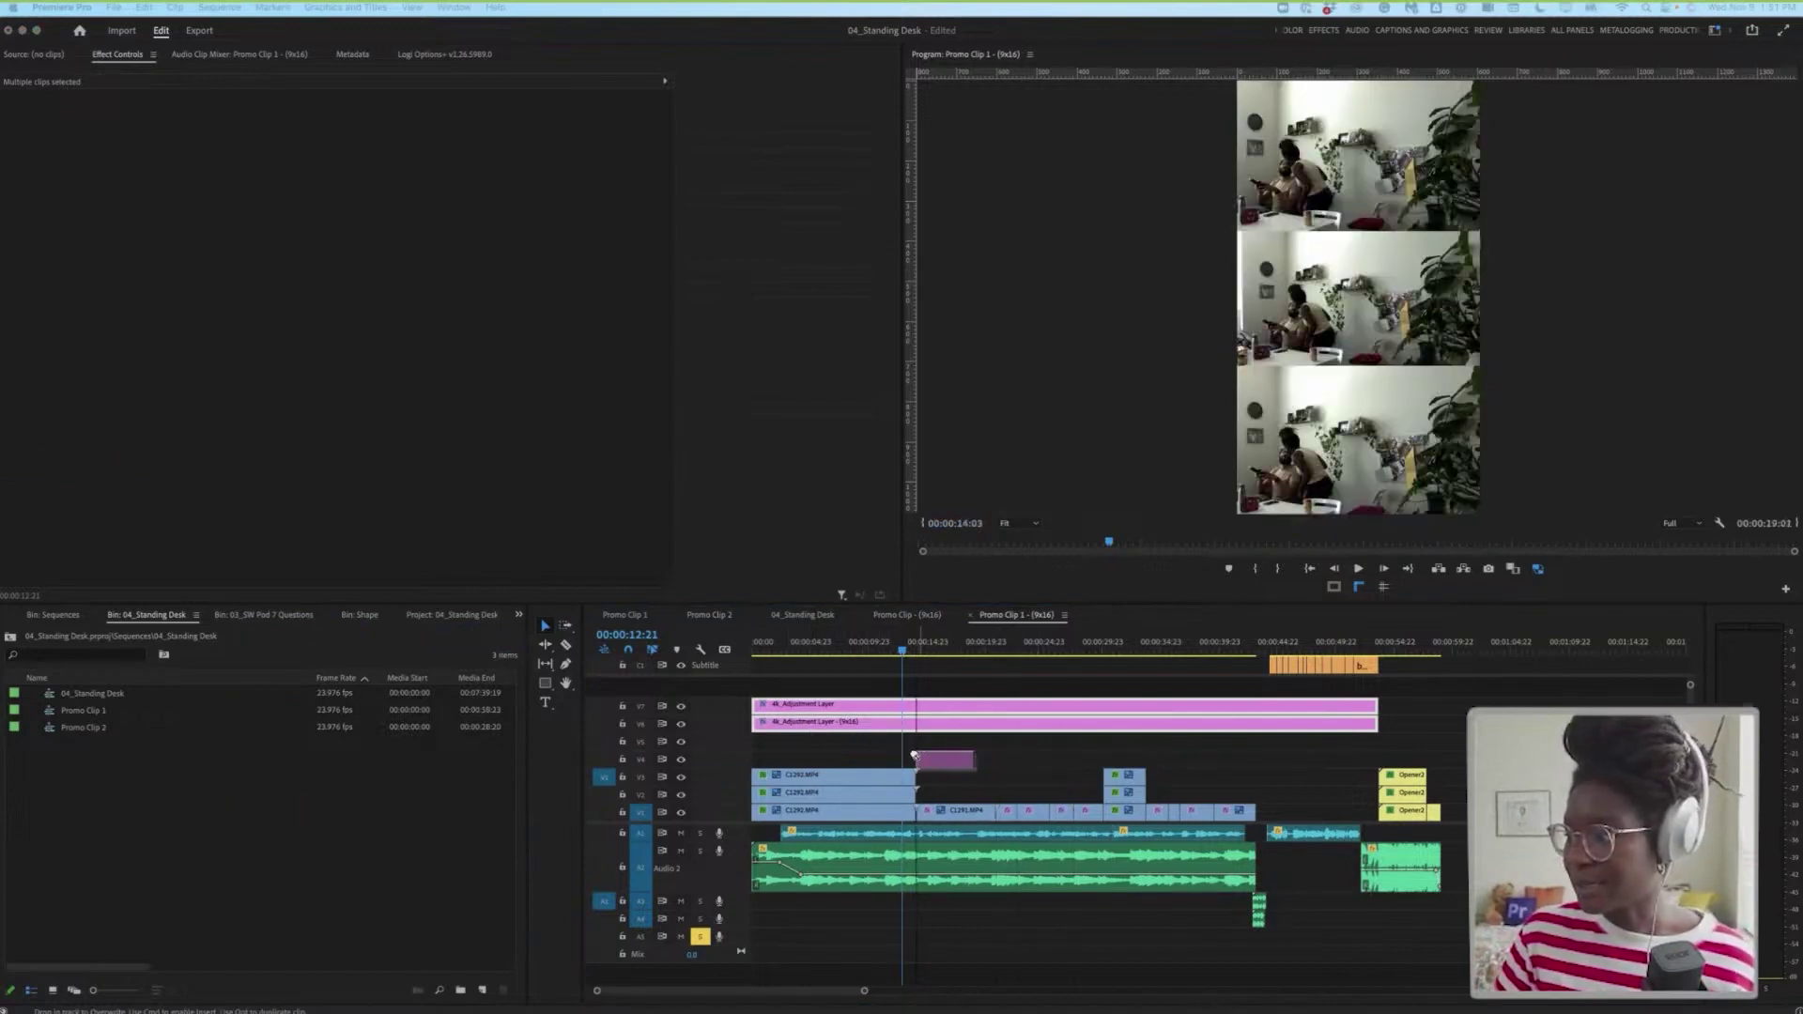
click(944, 652)
click(960, 762)
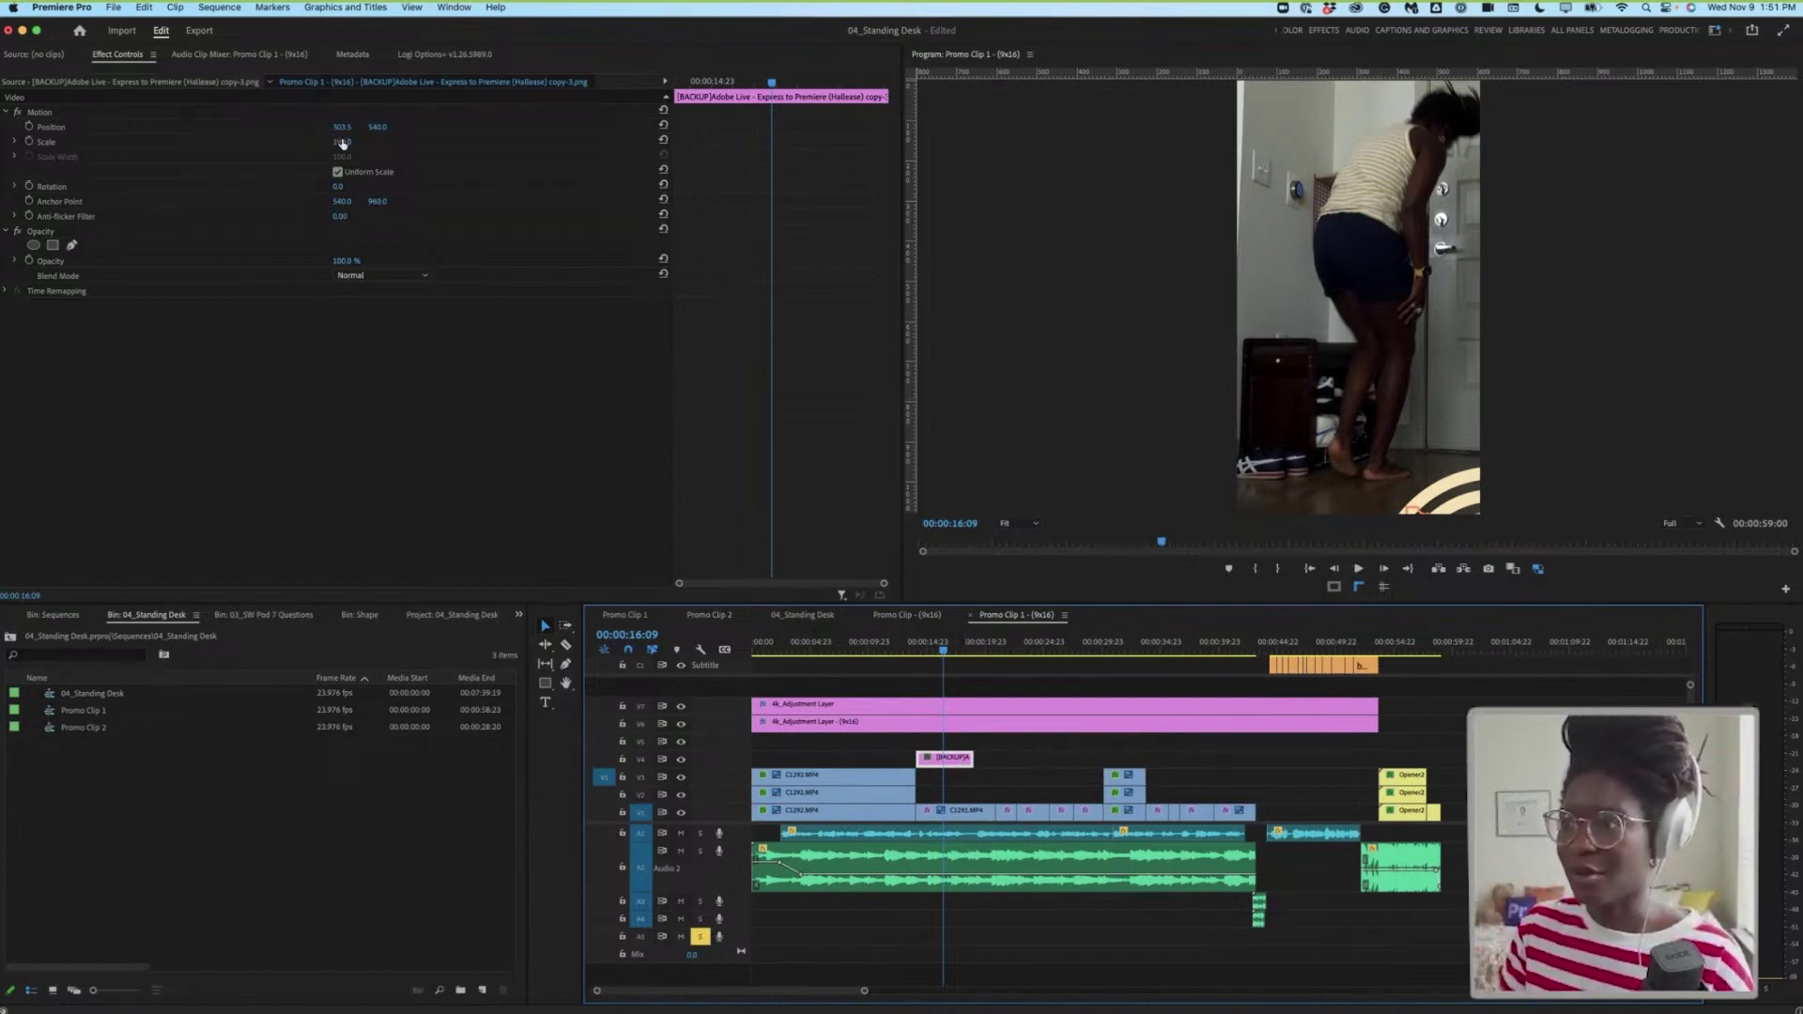
Scale the first overlay to 57, add copy-2.png at scale 50, extend it to 00:00:09:05
drag(343, 142, 303, 142)
drag(916, 768, 1005, 758)
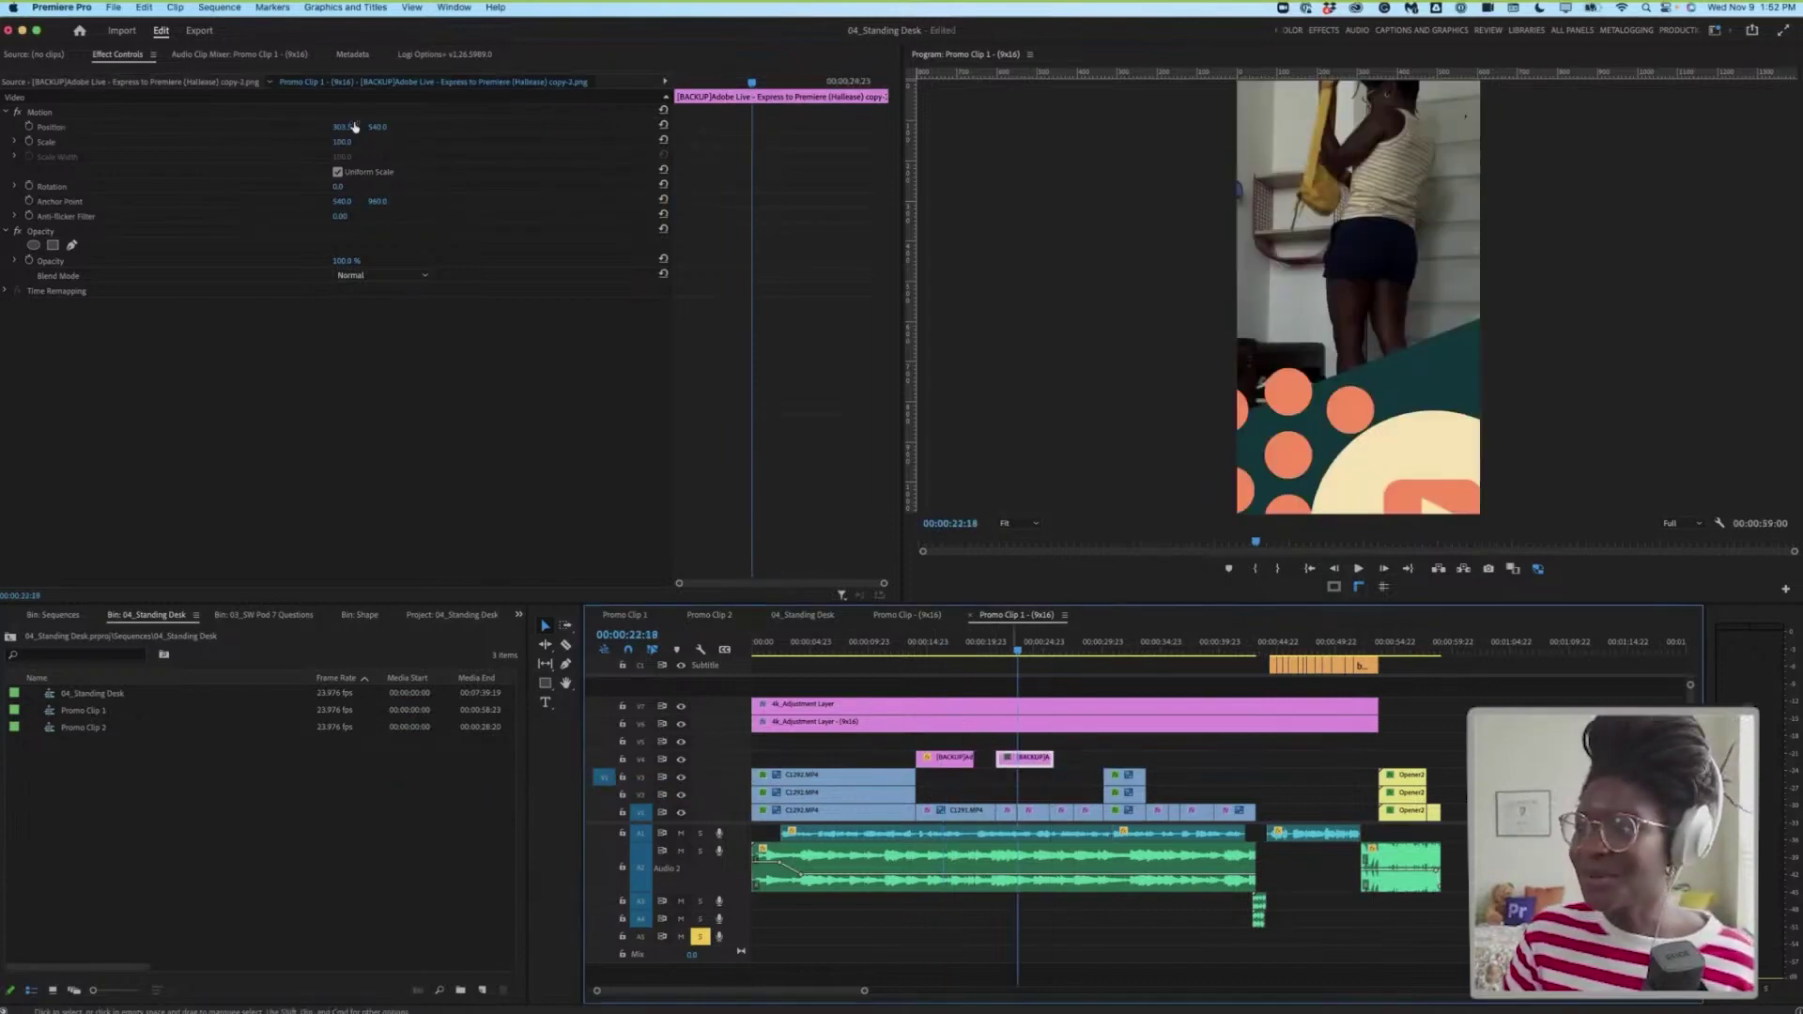
drag(343, 143, 296, 143)
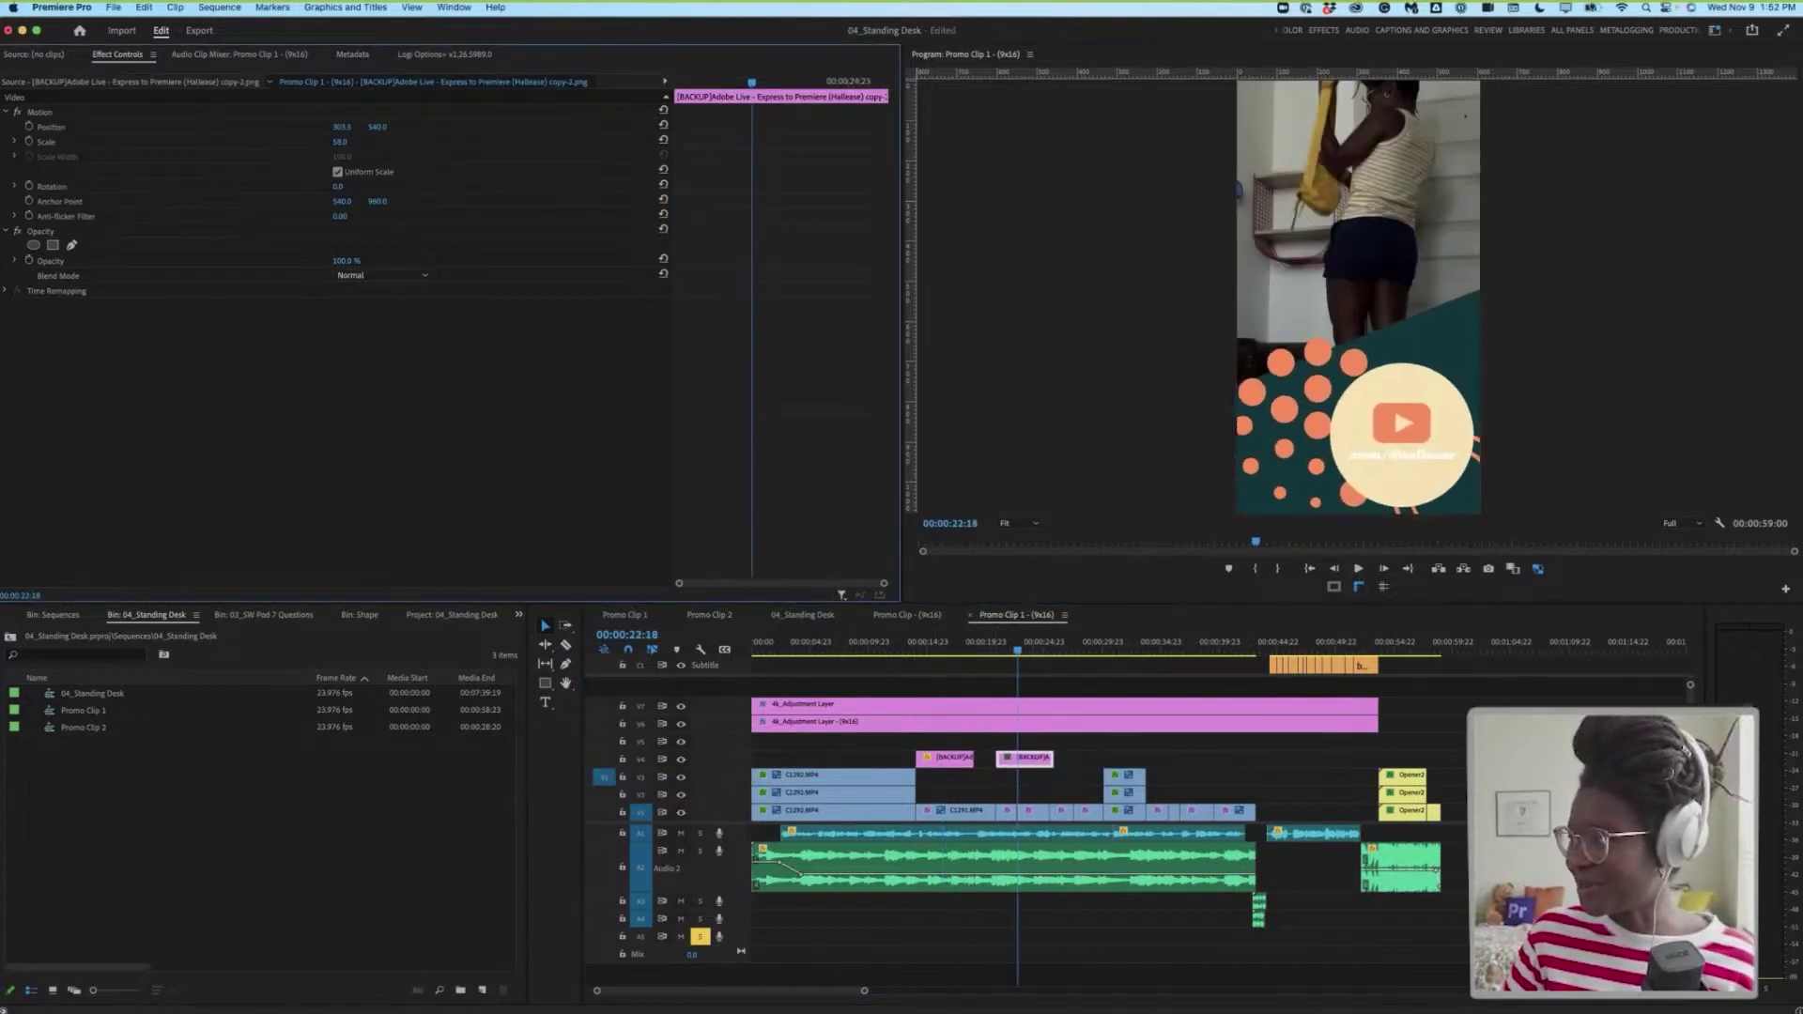
click(1030, 766)
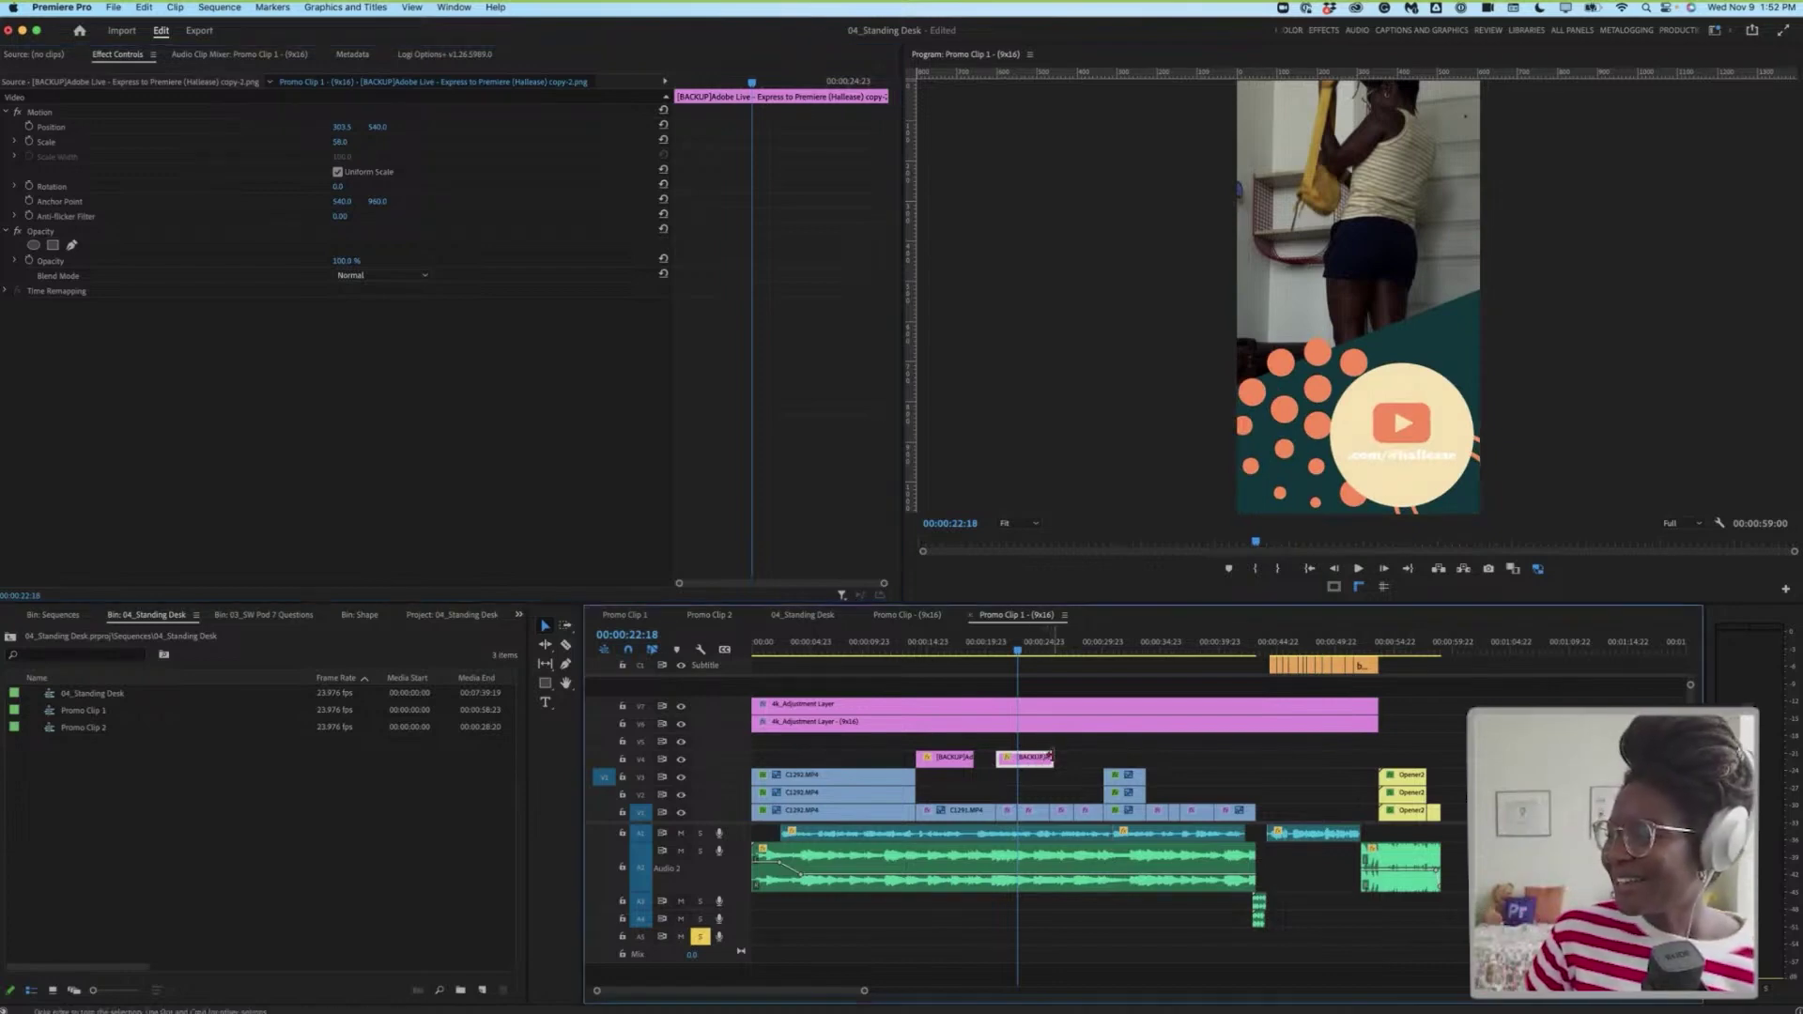
drag(1049, 757, 1104, 759)
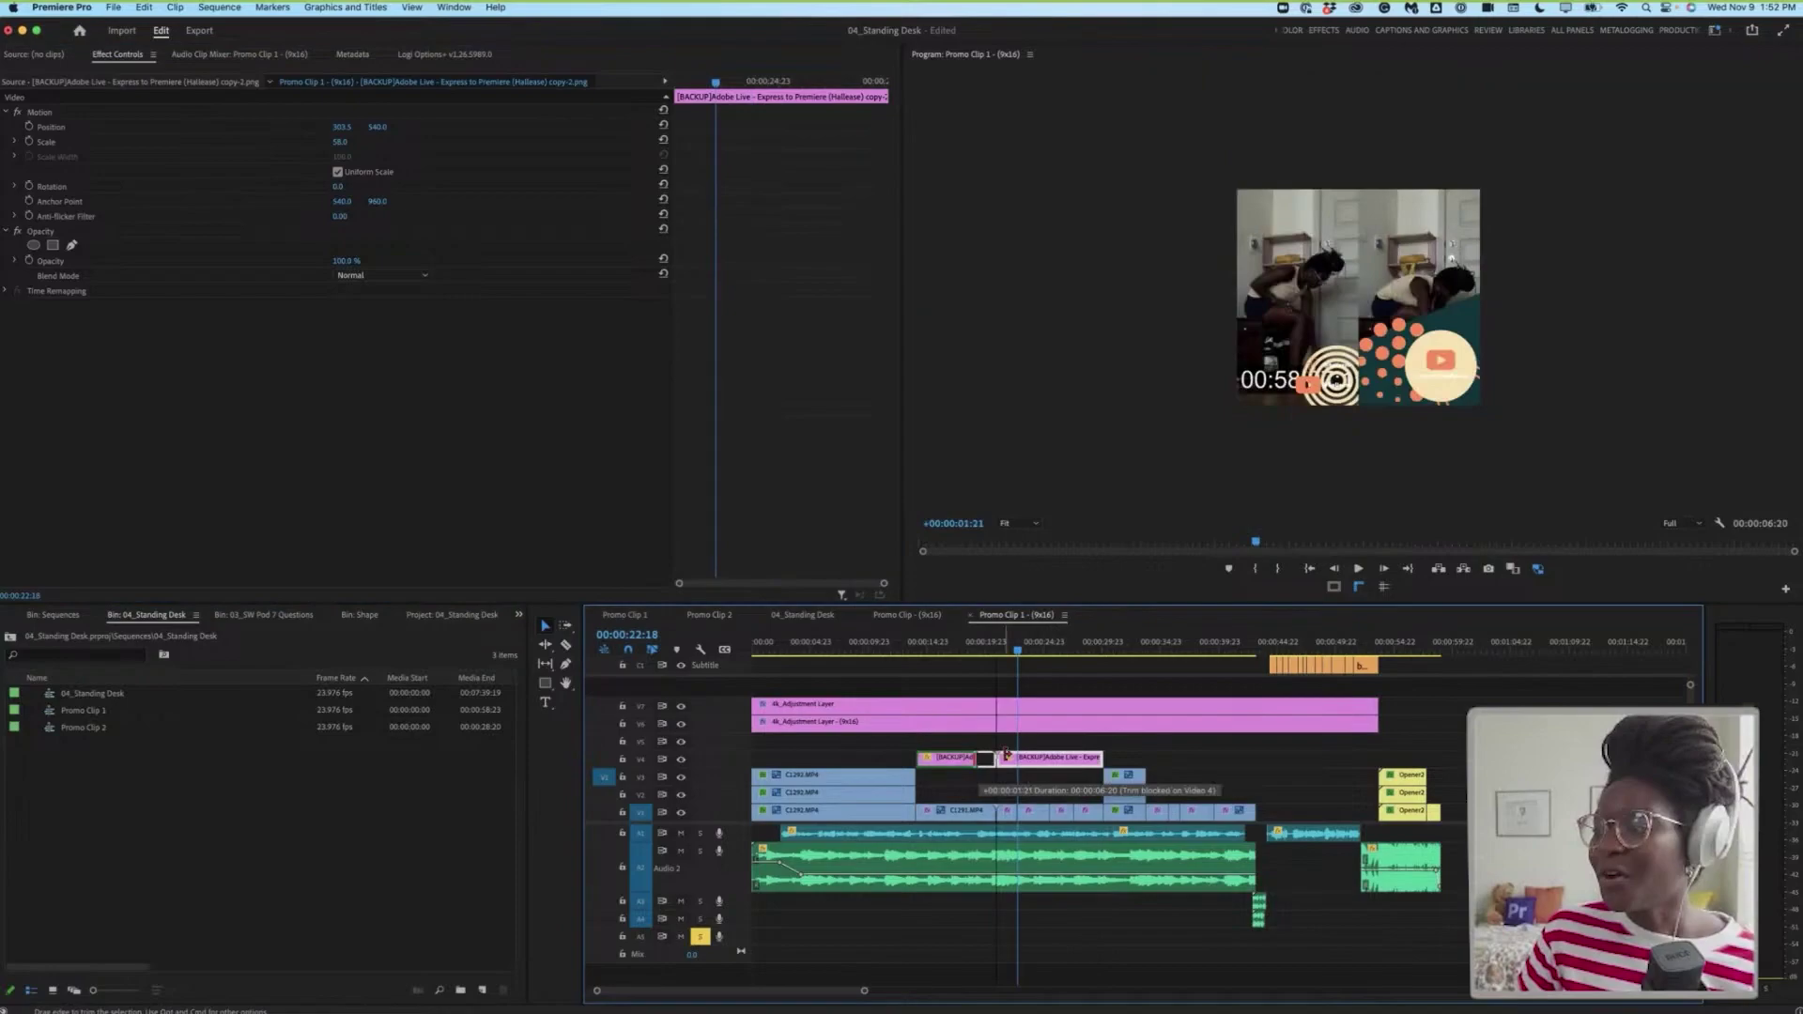